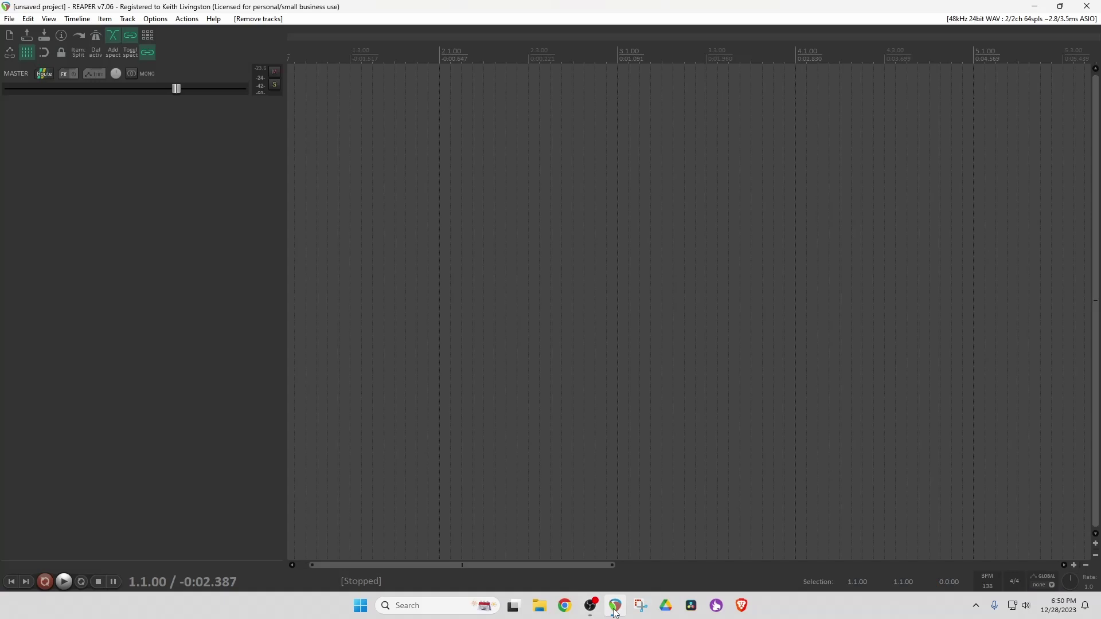
# Step: Add three new empty tracks to the project
pyautogui.doubleClick(124, 122)
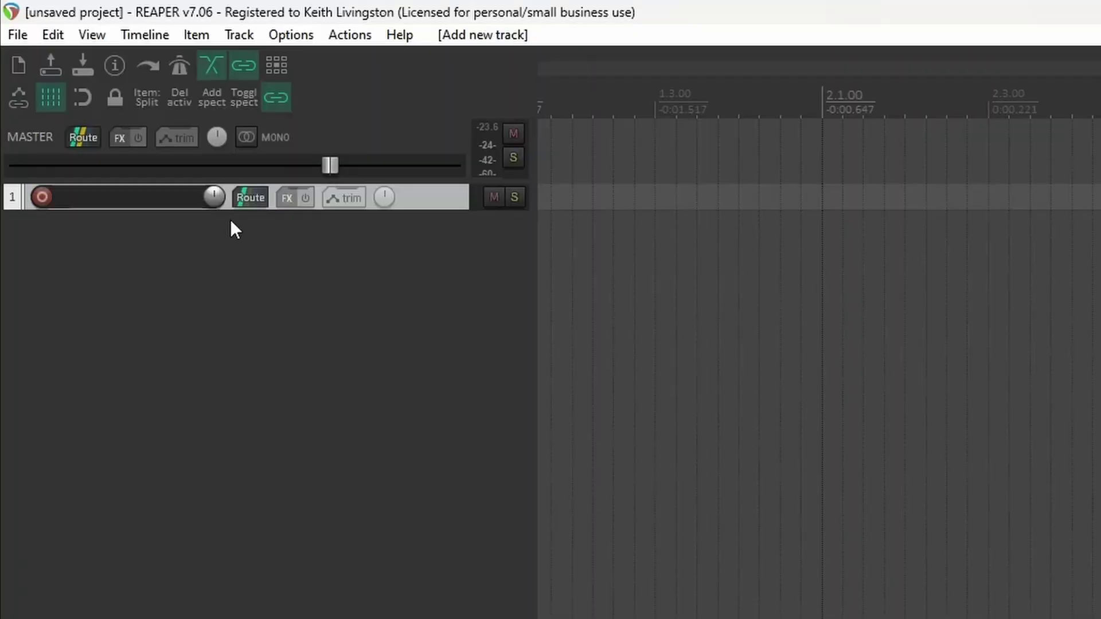
pyautogui.doubleClick(235, 252)
pyautogui.click(229, 264)
pyautogui.doubleClick(228, 259)
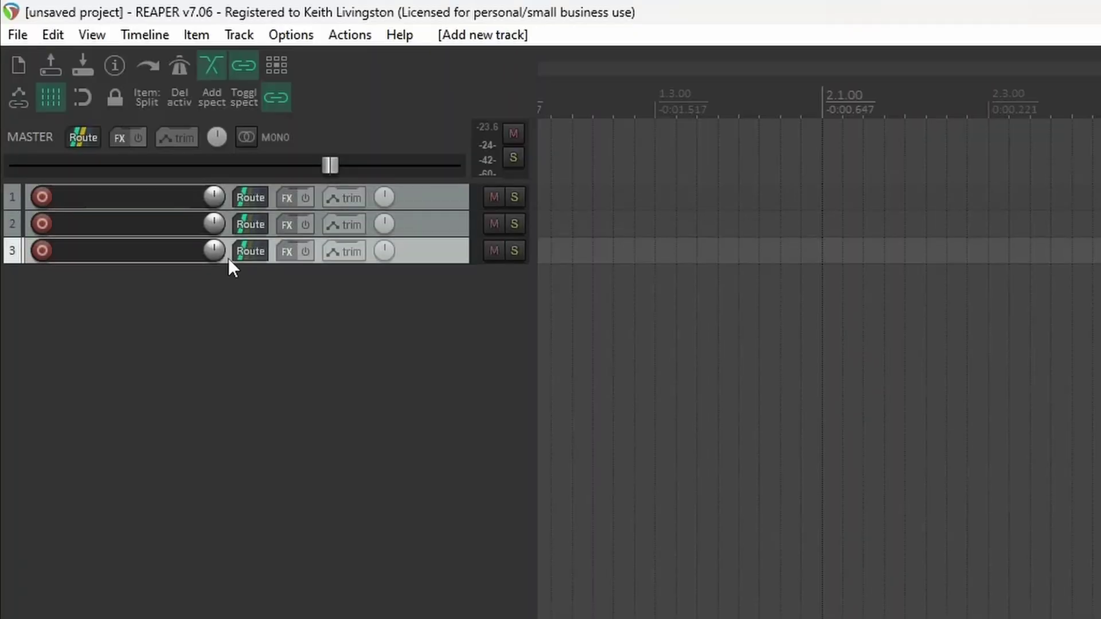
# Step: Name the three tracks Vox, Verb and Delay
pyautogui.click(110, 197)
pyautogui.doubleClick(111, 198)
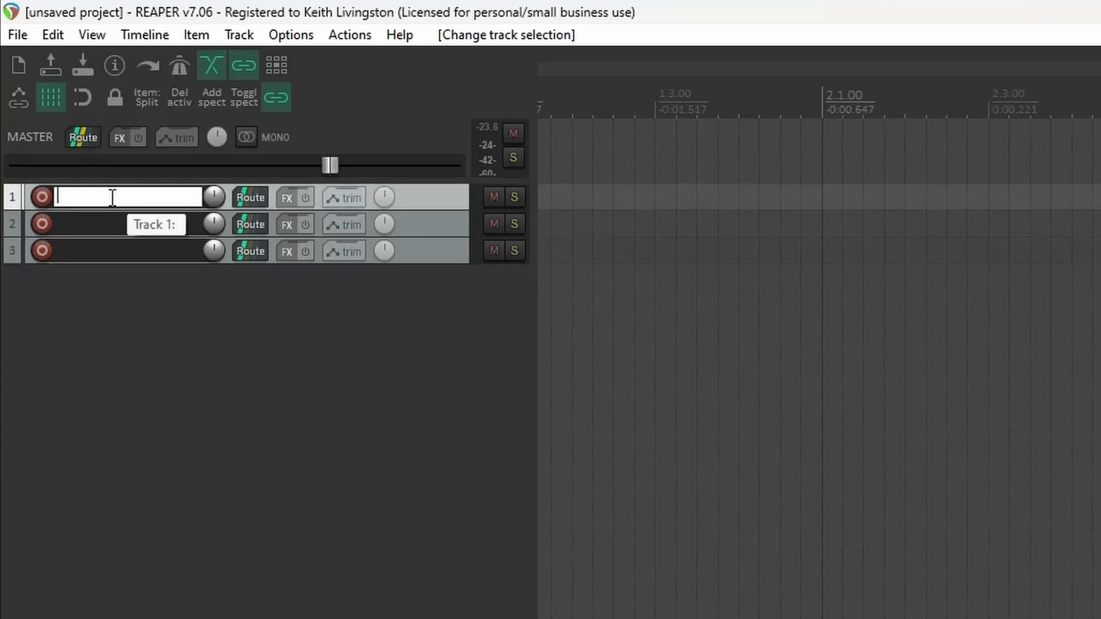
pyautogui.write('Vo')
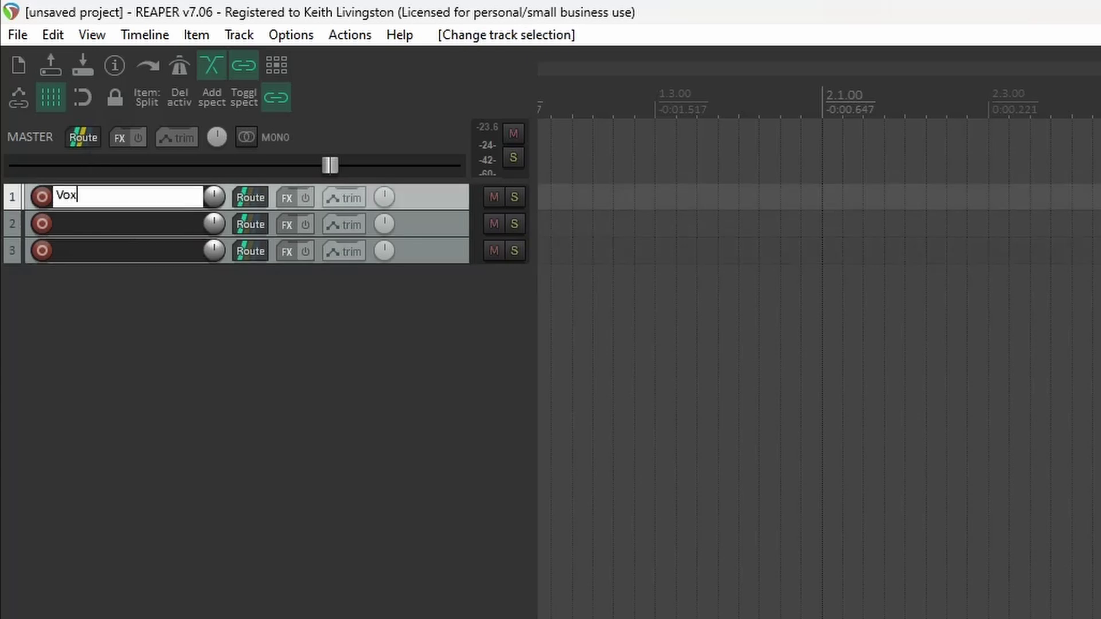
pyautogui.write('x')
pyautogui.doubleClick(90, 226)
pyautogui.write('V')
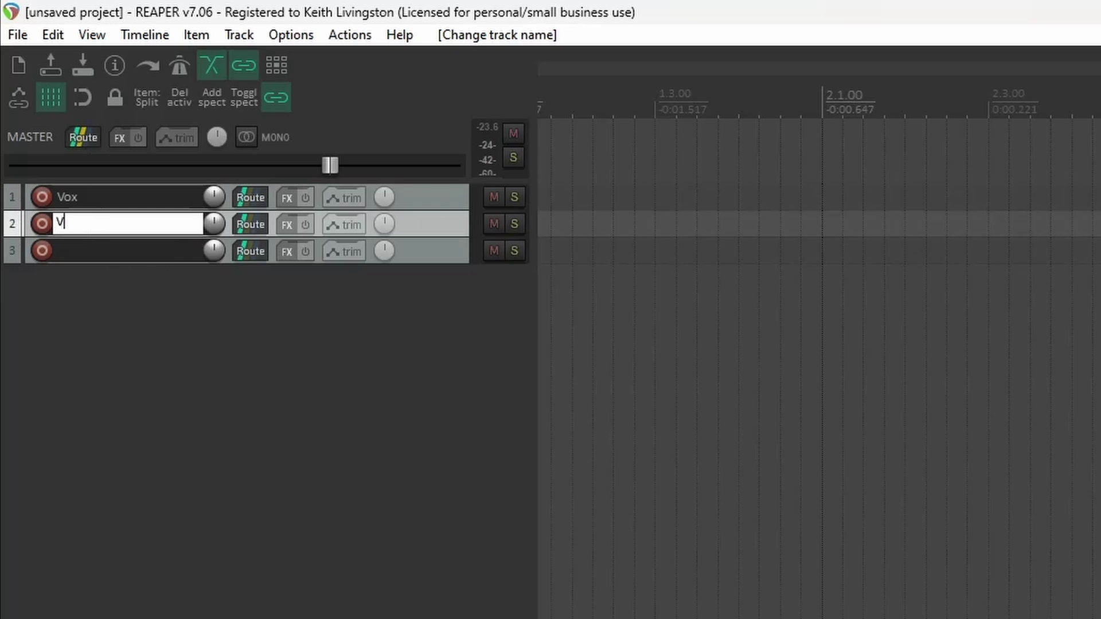
pyautogui.write('erb')
pyautogui.doubleClick(94, 247)
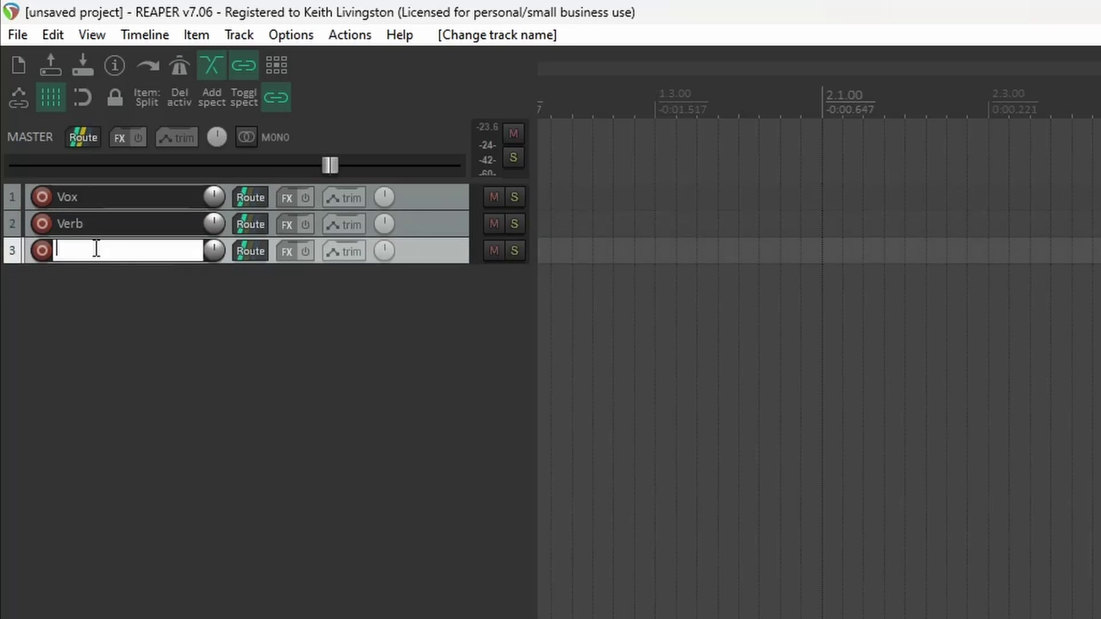
pyautogui.write('Delay')
pyautogui.press('Return')
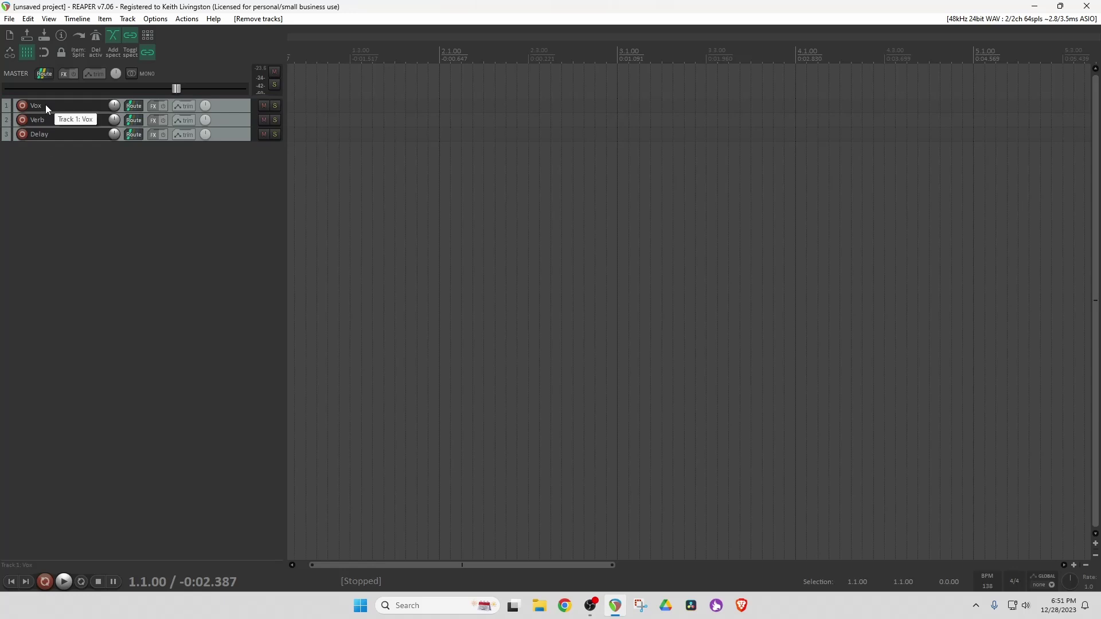
# Step: Select all three tracks and record-arm them together
pyautogui.click(244, 104)
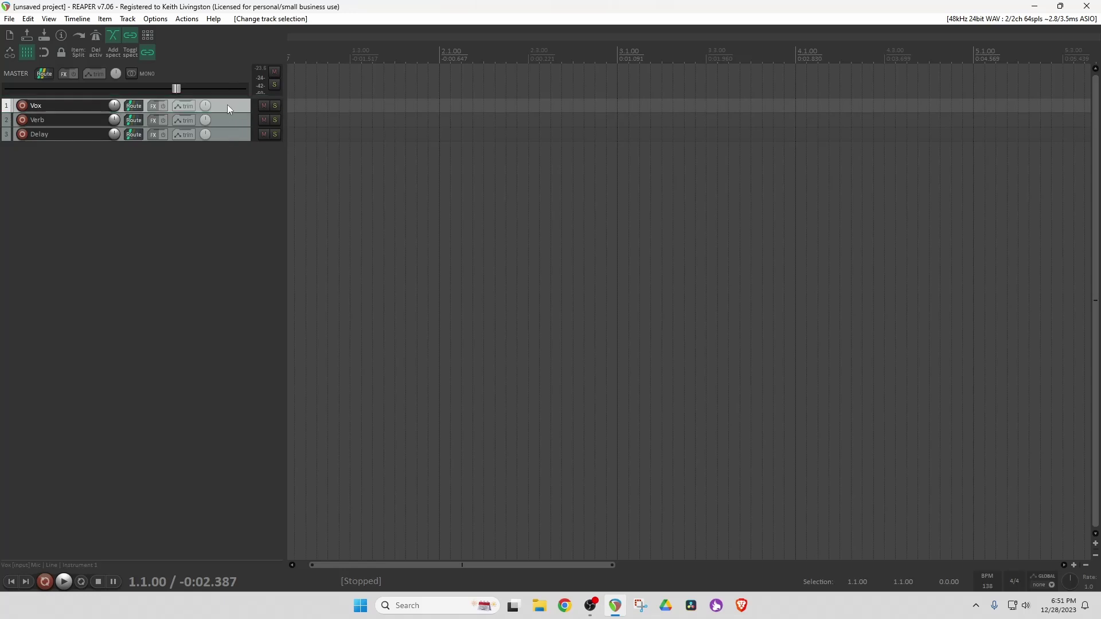
pyautogui.keyDown('shift'); pyautogui.click(231, 135); pyautogui.keyUp('shift')
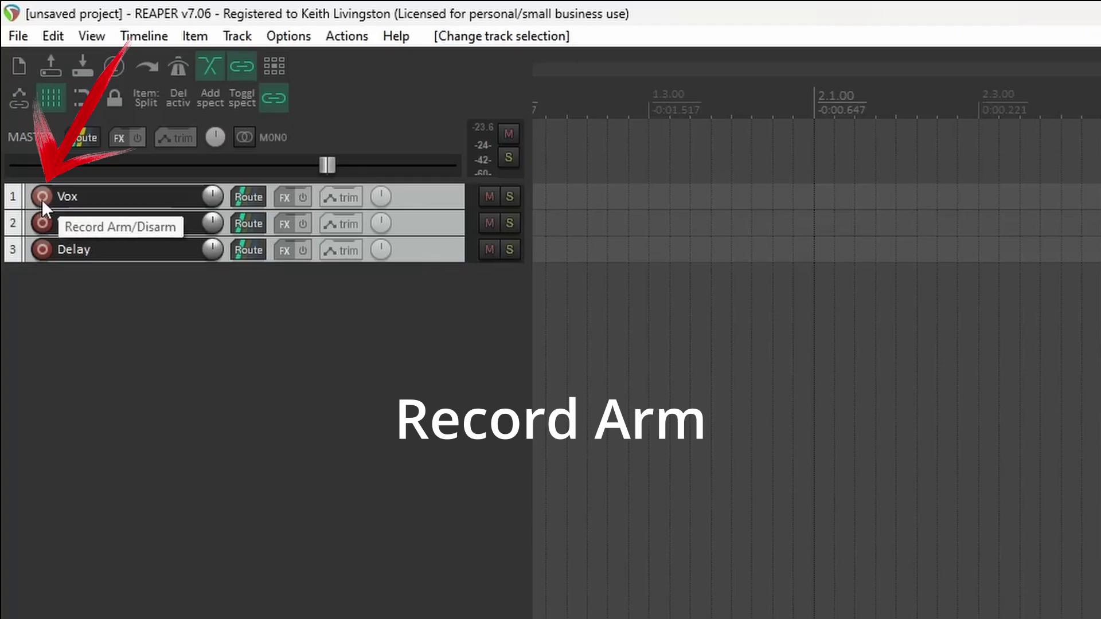
pyautogui.click(43, 198)
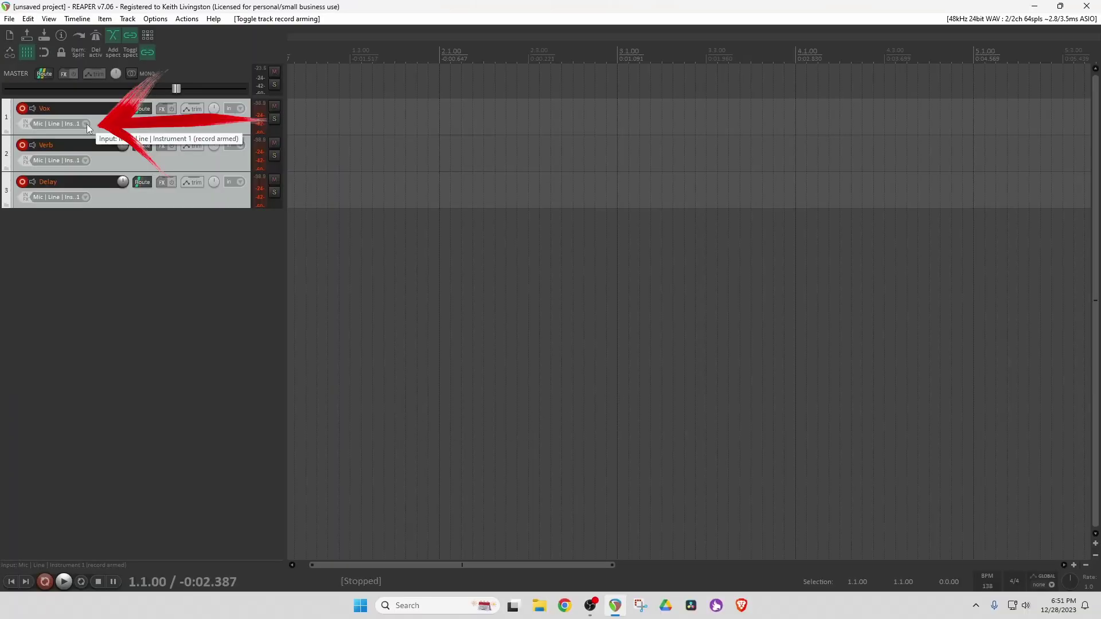
# Step: Set the input of all three tracks to Mono Mic | Line 2
pyautogui.click(85, 123)
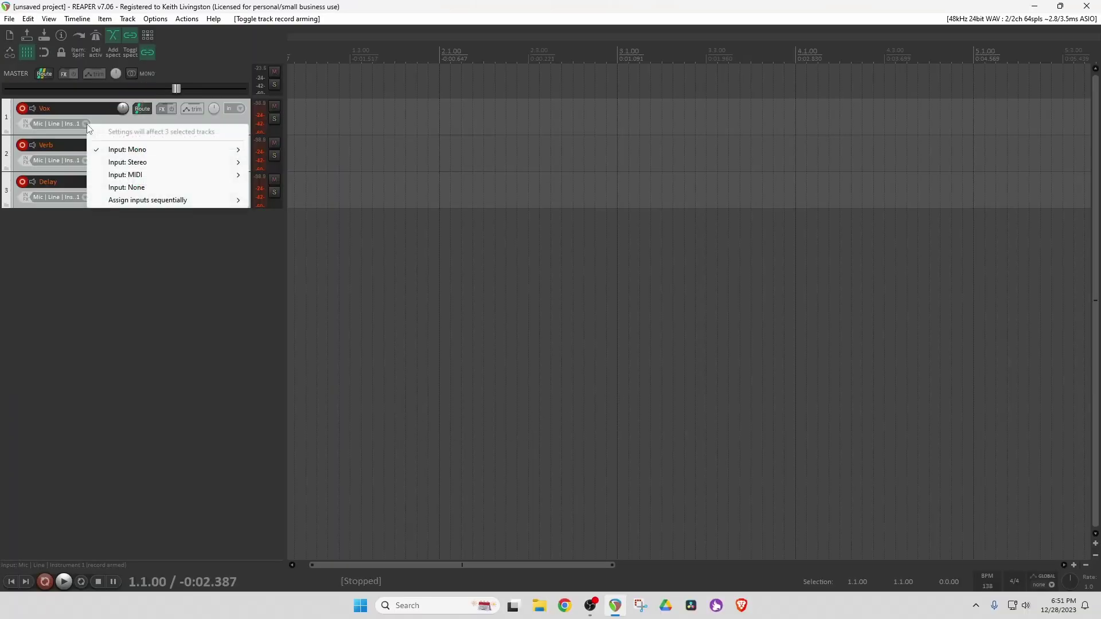
pyautogui.moveTo(197, 151)
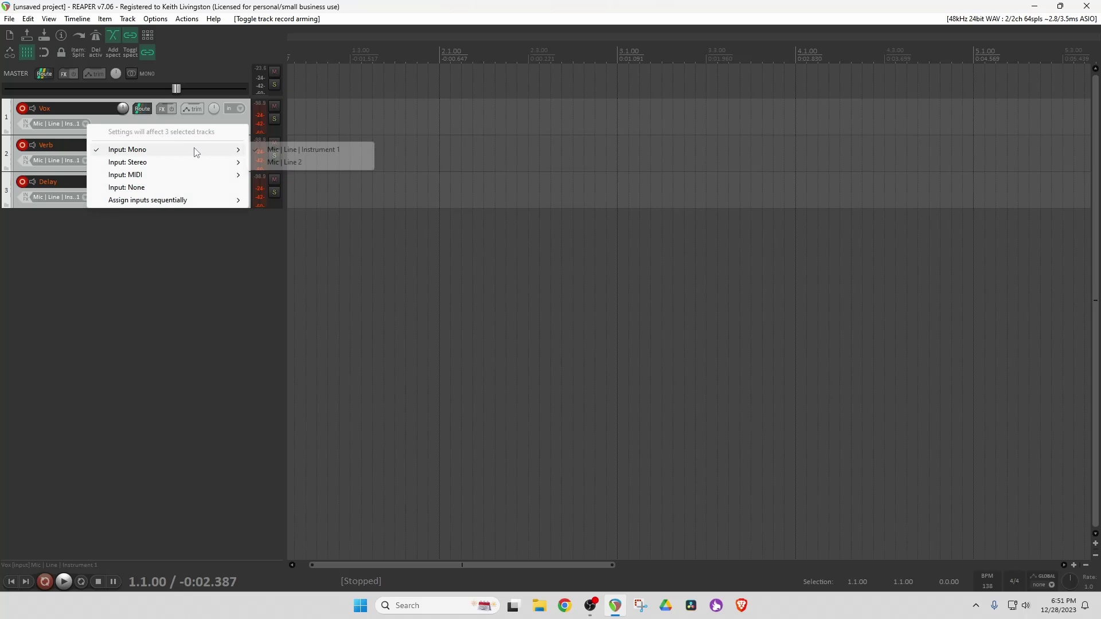
pyautogui.click(292, 162)
pyautogui.click(297, 158)
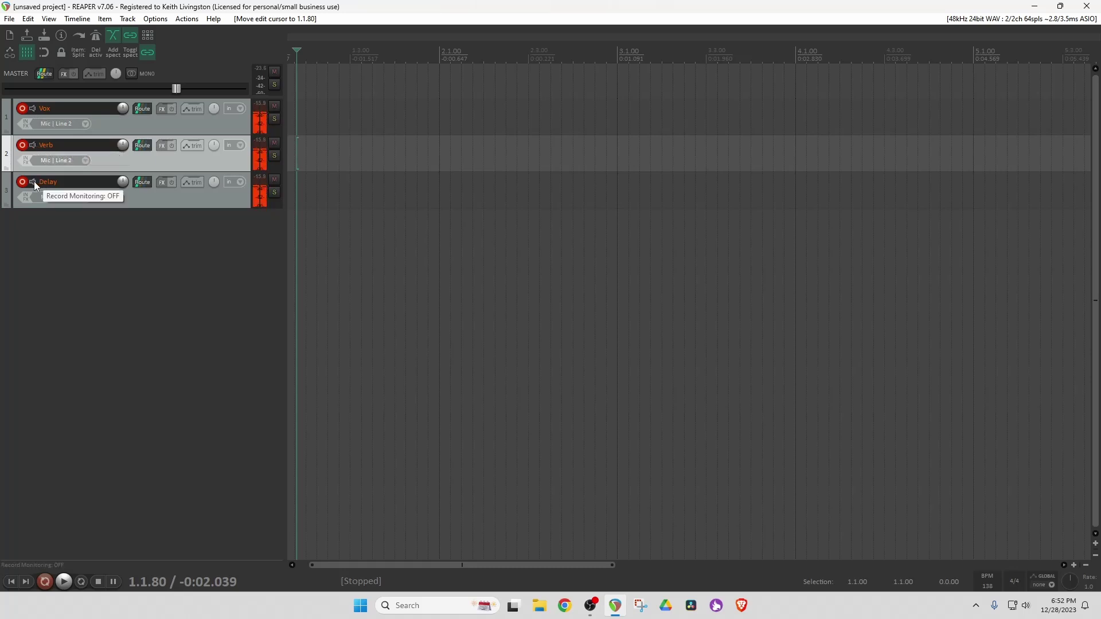
# Step: Select Verb and Delay and lower their volume to -22.1 dB
pyautogui.keyDown('ctrl'); pyautogui.click(123, 198); pyautogui.keyUp('ctrl')
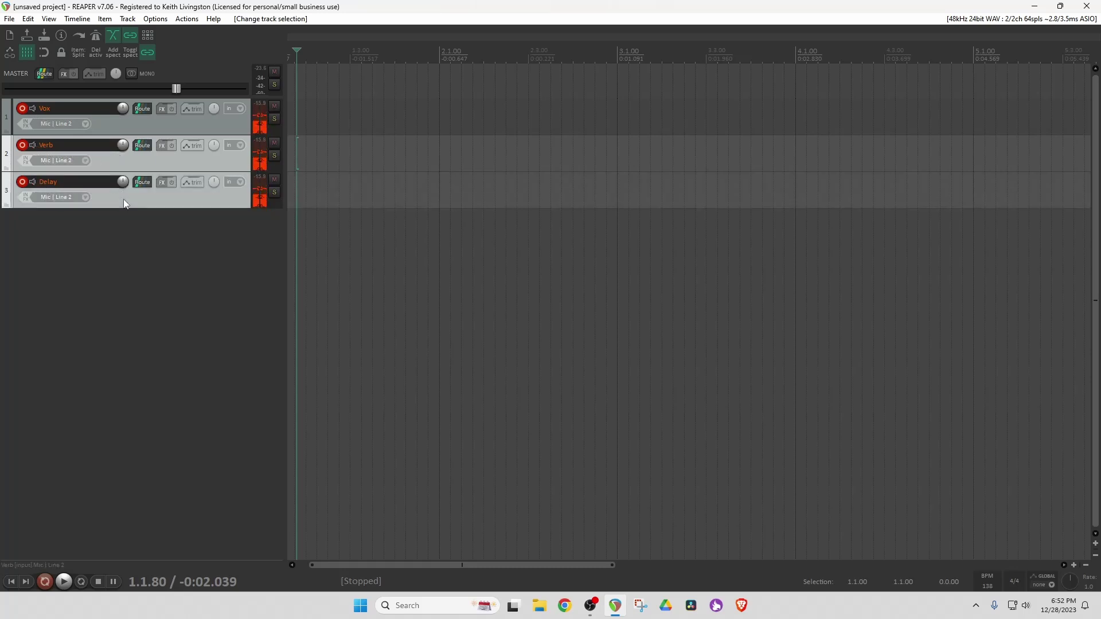
pyautogui.click(121, 146)
pyautogui.moveTo(121, 145); pyautogui.dragTo(122, 169)
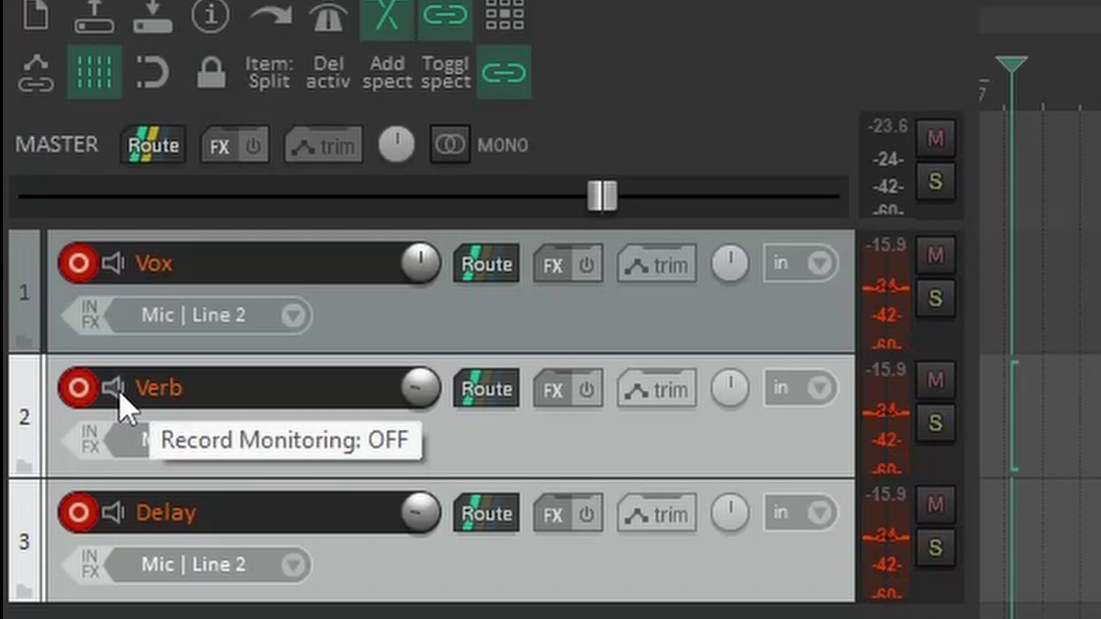
# Step: Turn on monitoring for Verb and Delay and set them to Record: disable (input monitoring only)
pyautogui.click(119, 394)
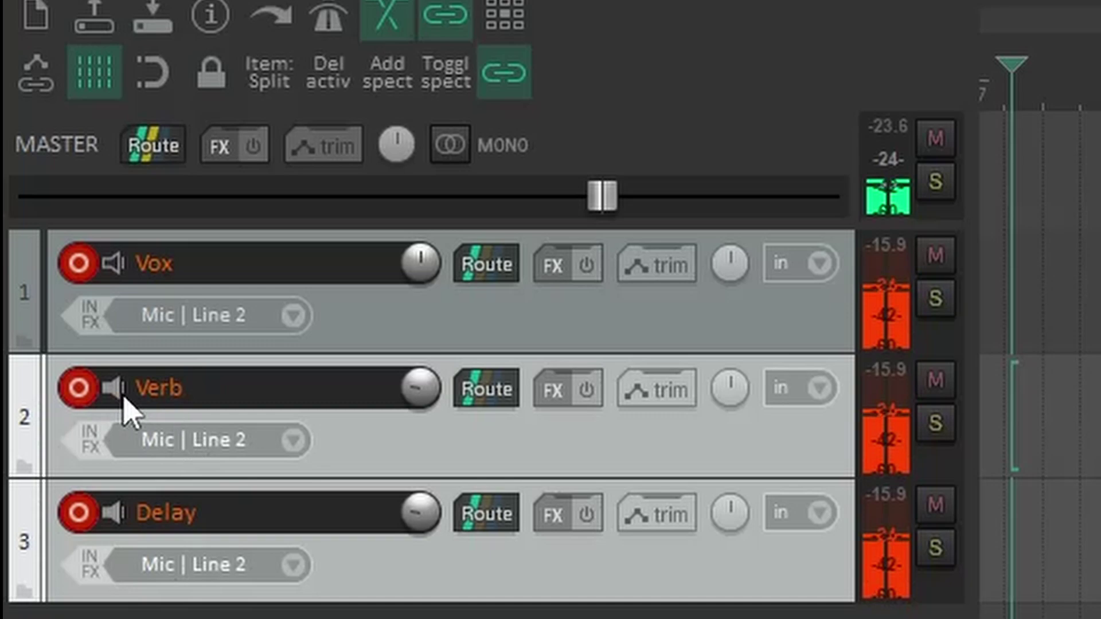
pyautogui.rightClick(86, 395)
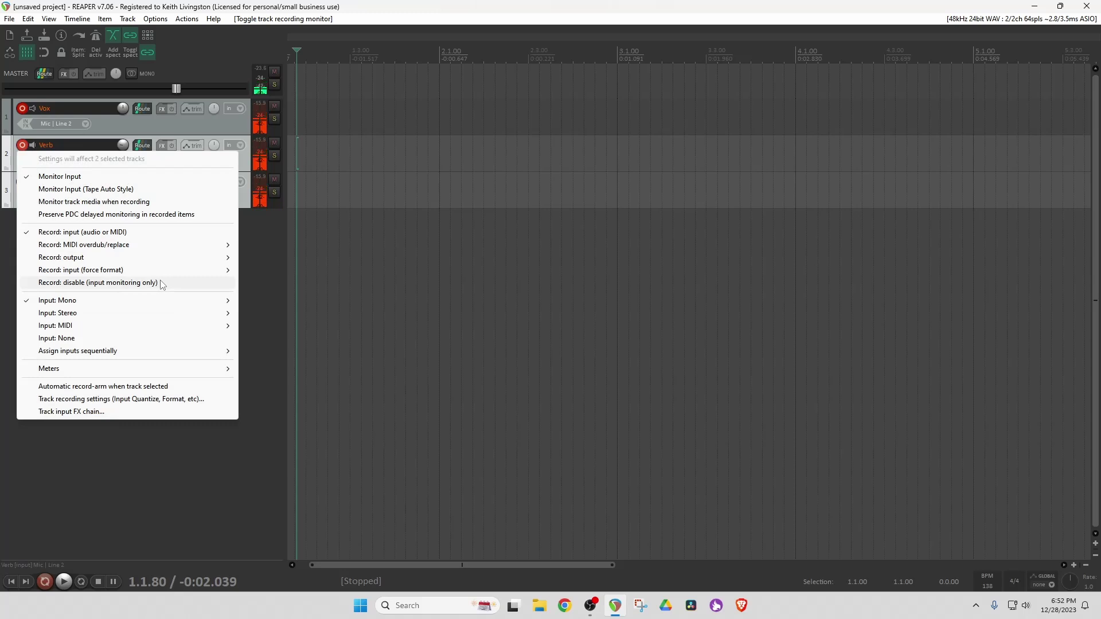
pyautogui.click(162, 284)
pyautogui.press('Home')
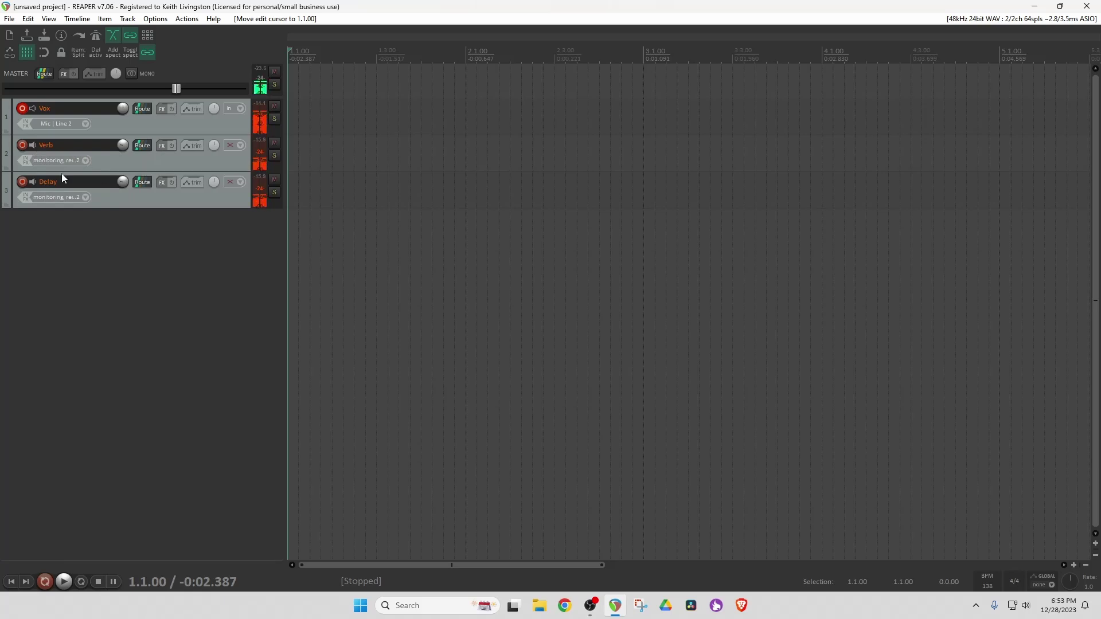
# Step: Add the ReaVerbate plugin to the Verb track
pyautogui.click(160, 147)
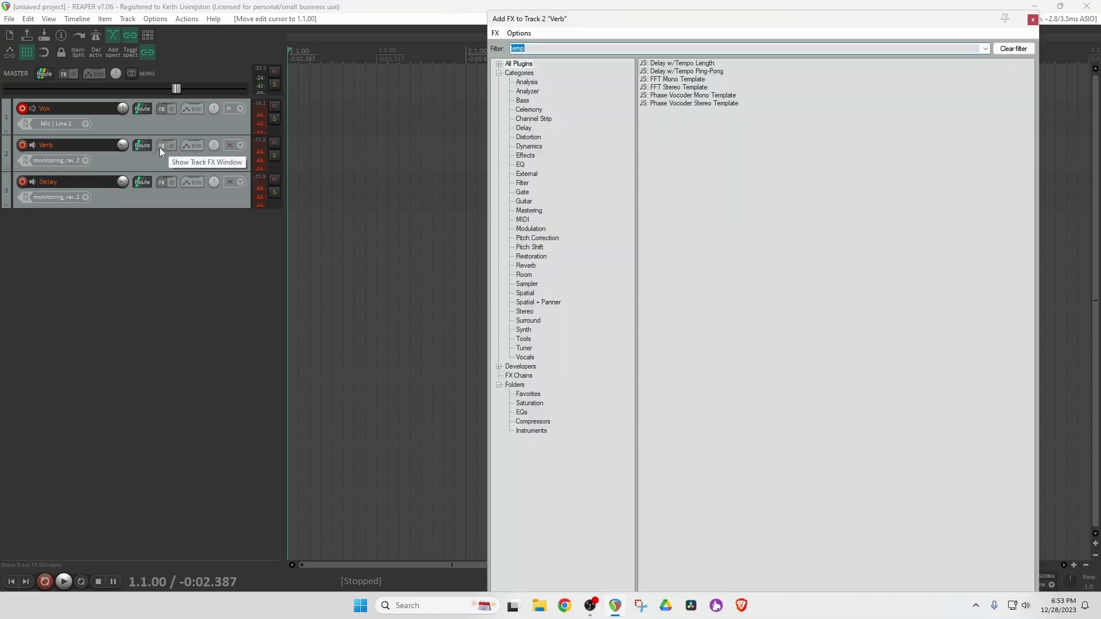
pyautogui.write('reav')
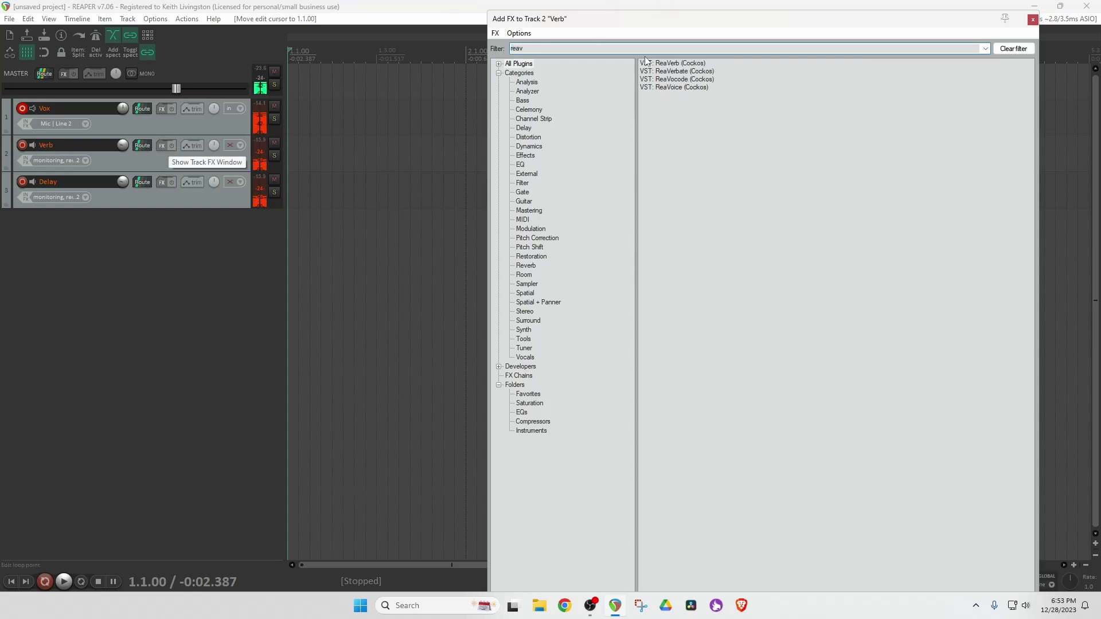
pyautogui.doubleClick(662, 70)
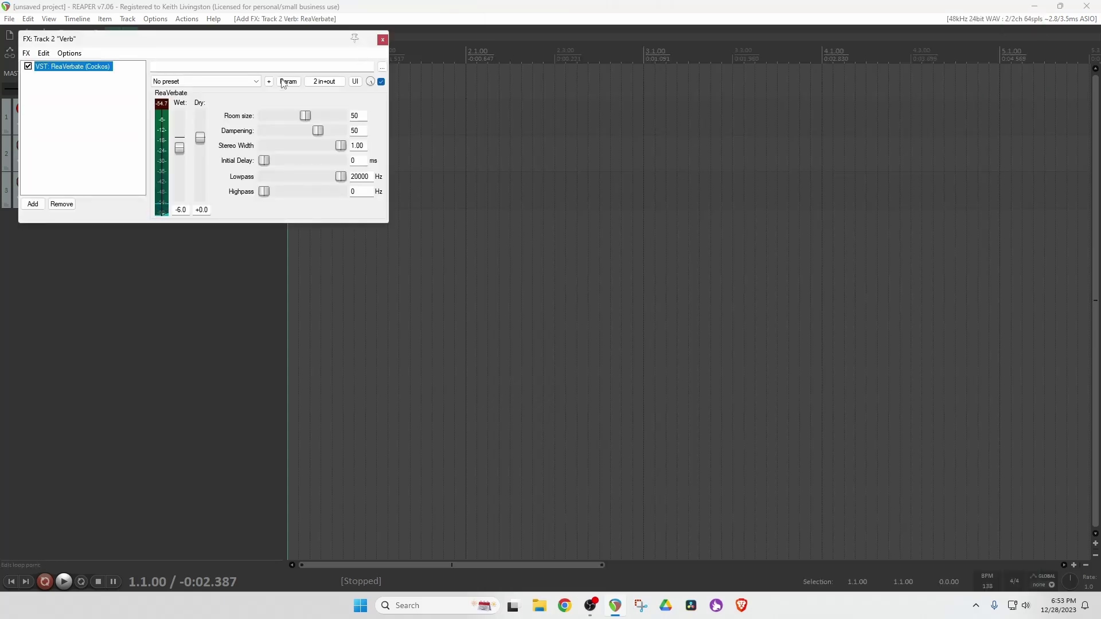
# Step: Load the sink - wide wide preset, set Dry to -inf, and mute Verb
pyautogui.click(202, 82)
pyautogui.click(202, 82)
pyautogui.click(203, 82)
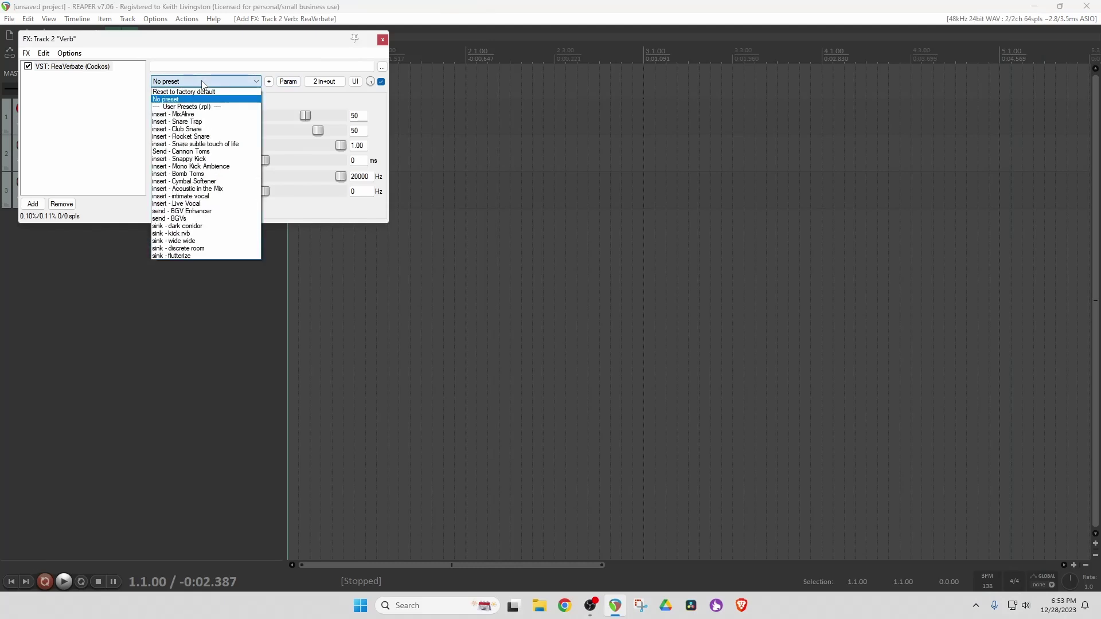
pyautogui.click(175, 241)
pyautogui.moveTo(202, 146); pyautogui.dragTo(203, 204)
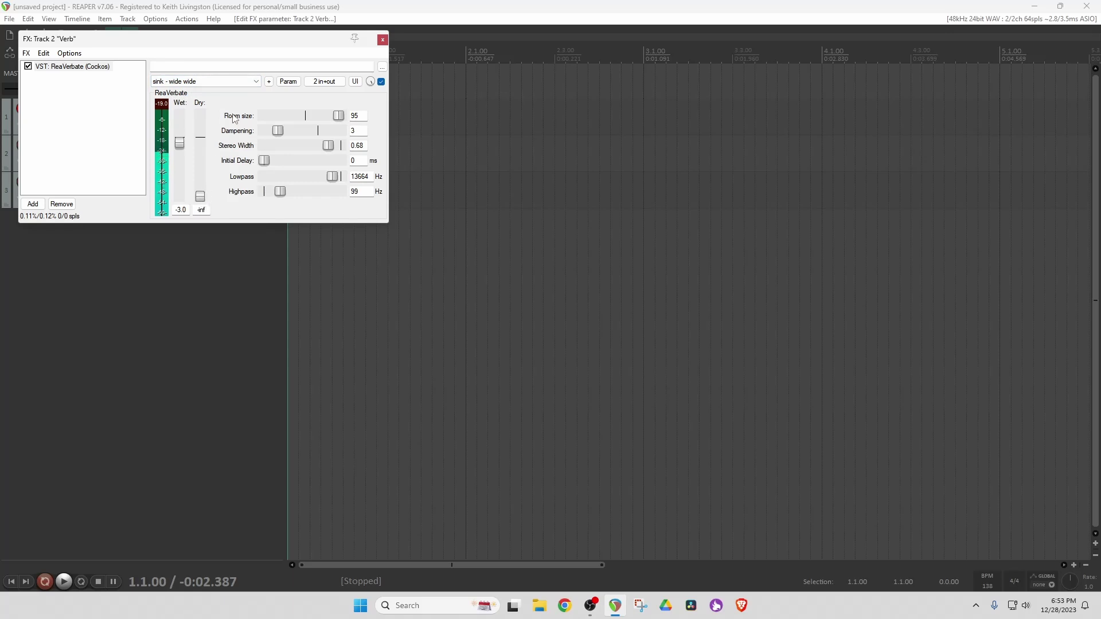
pyautogui.click(383, 39)
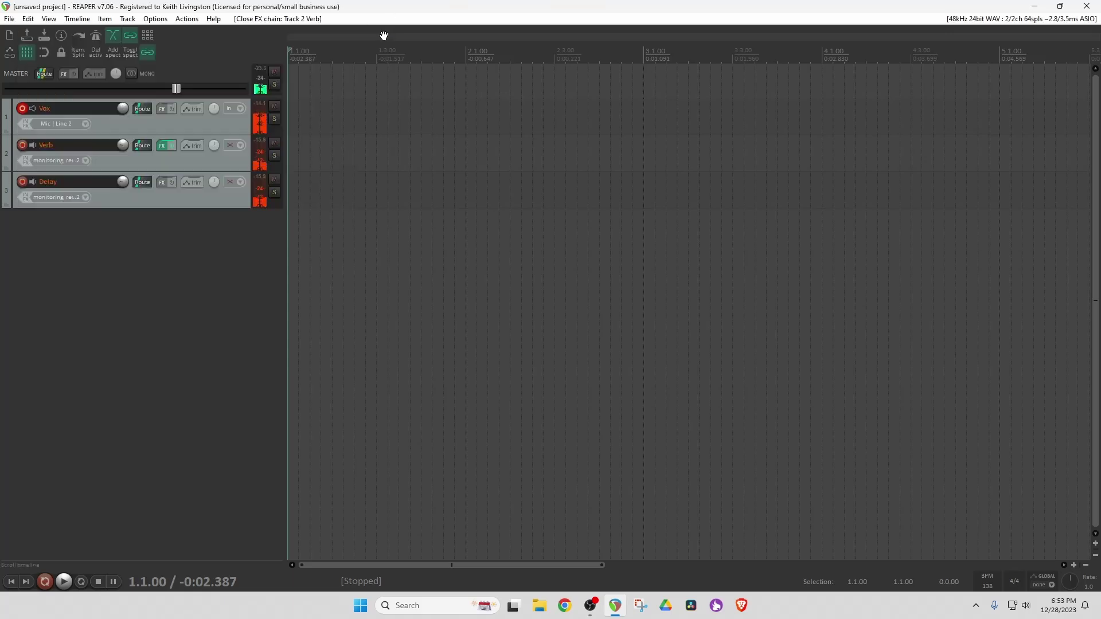
pyautogui.click(275, 143)
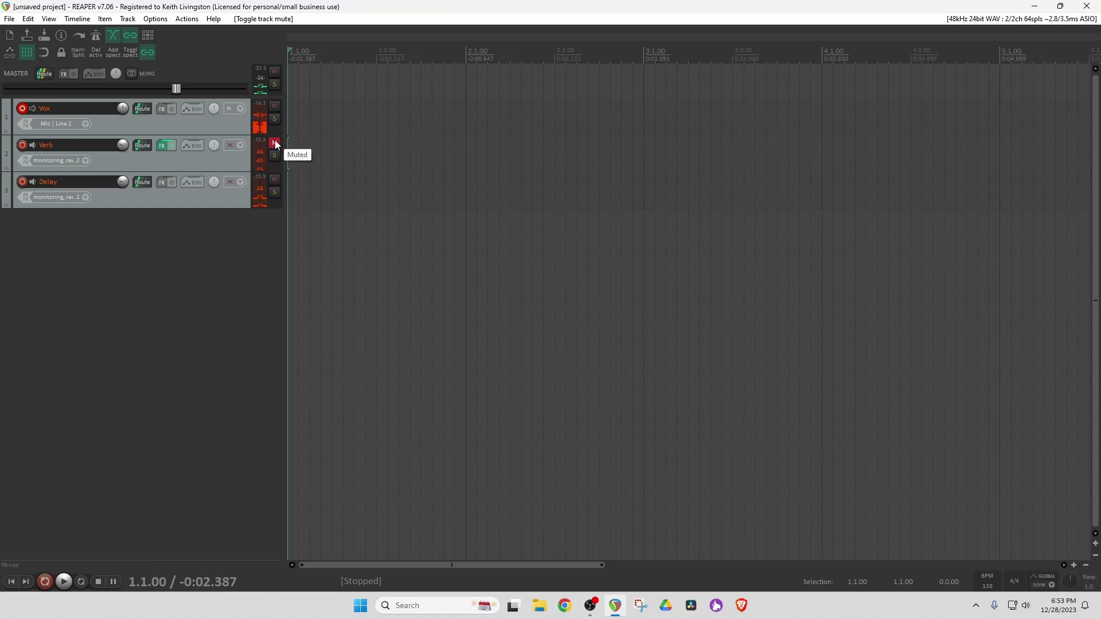
# Step: Add JS: Delay w/Tempo Ping-Pong to the Delay track with Output Dry at -120 dB
pyautogui.click(161, 185)
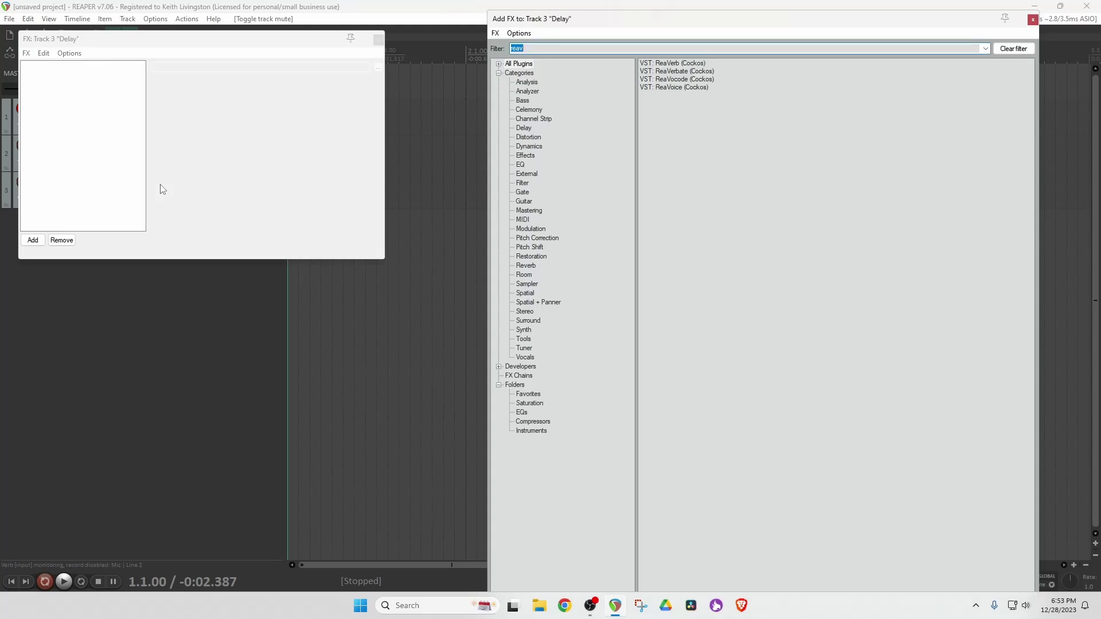
pyautogui.write('tempo')
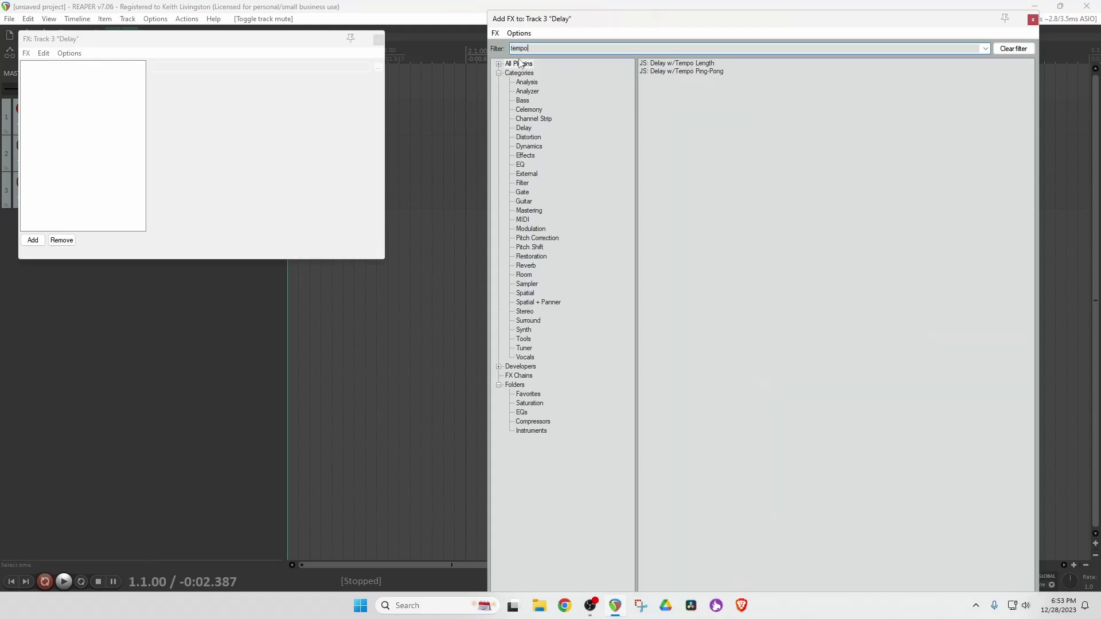
pyautogui.doubleClick(666, 72)
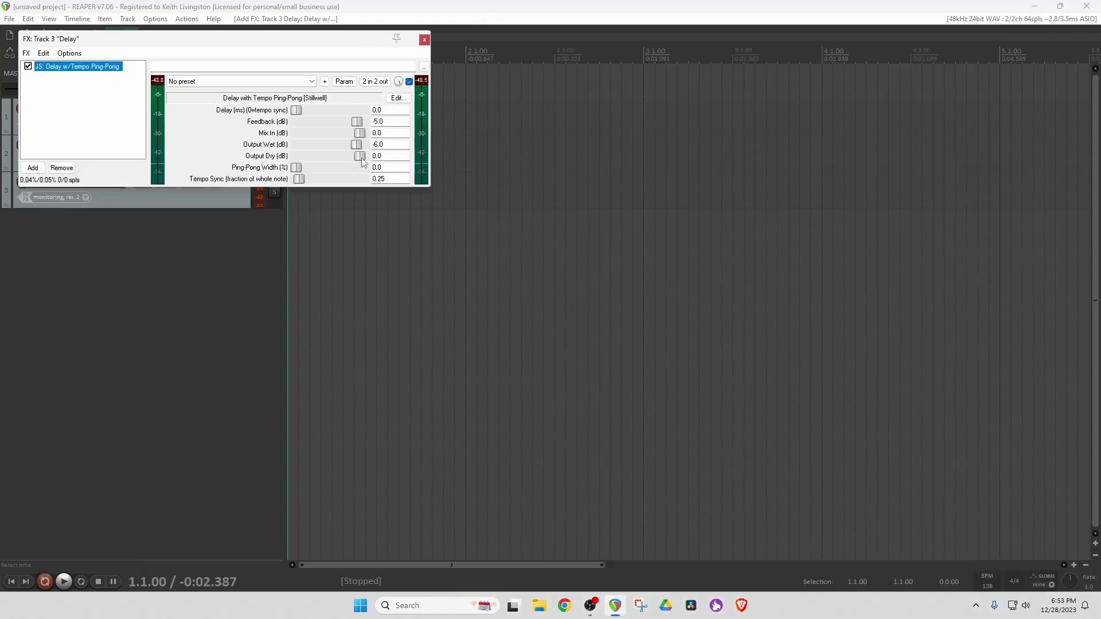
pyautogui.moveTo(360, 155); pyautogui.dragTo(293, 158)
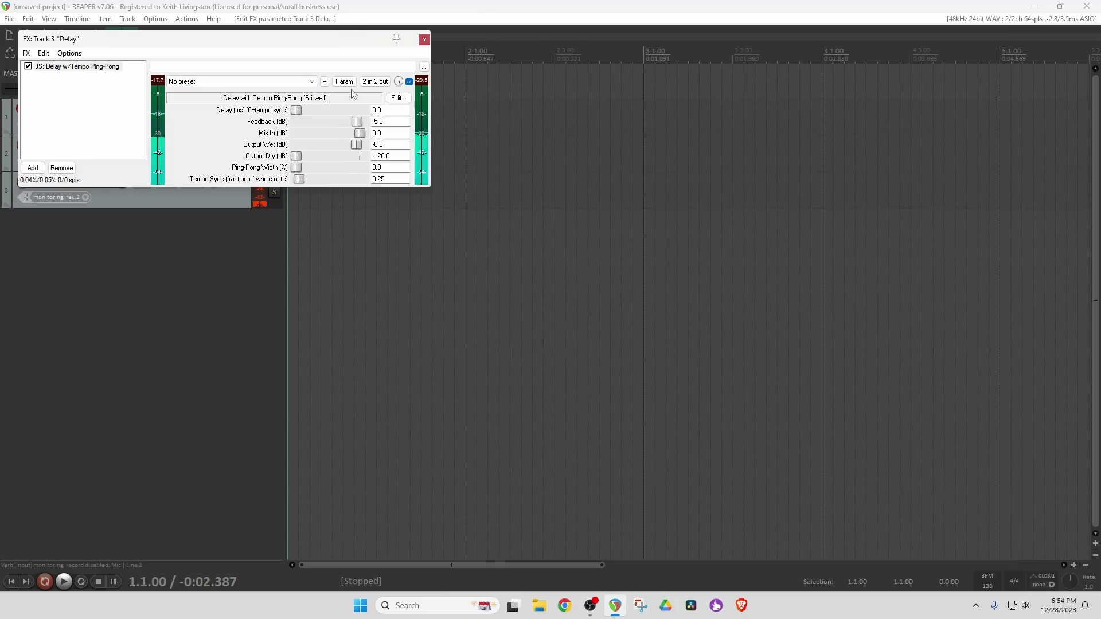
pyautogui.click(421, 39)
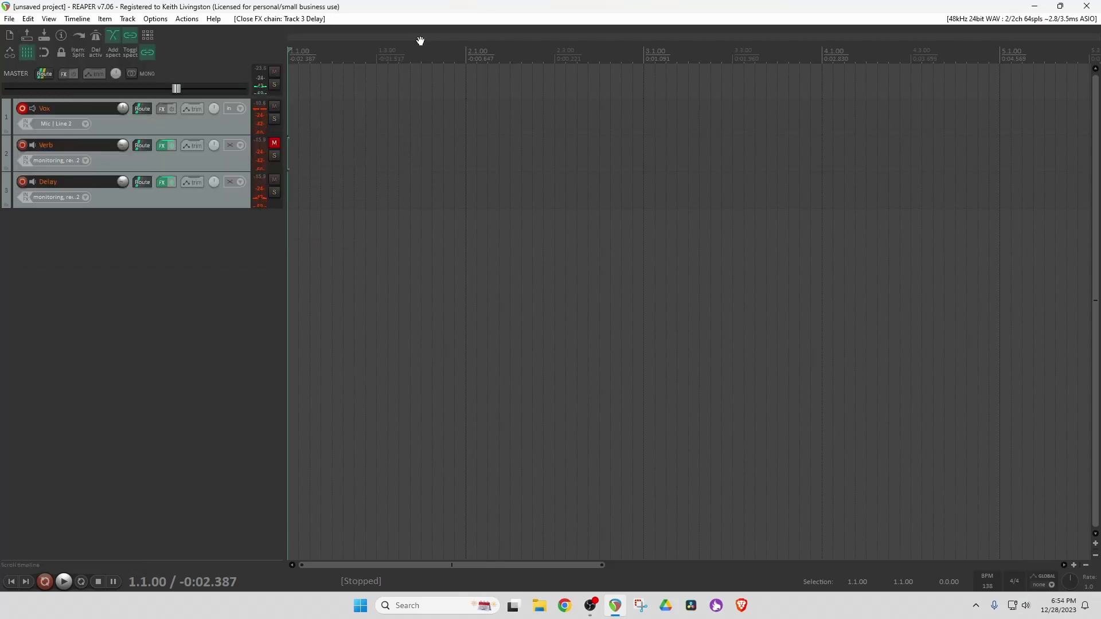
# Step: Mute the Delay track and open EVO Control from the system tray
pyautogui.click(272, 180)
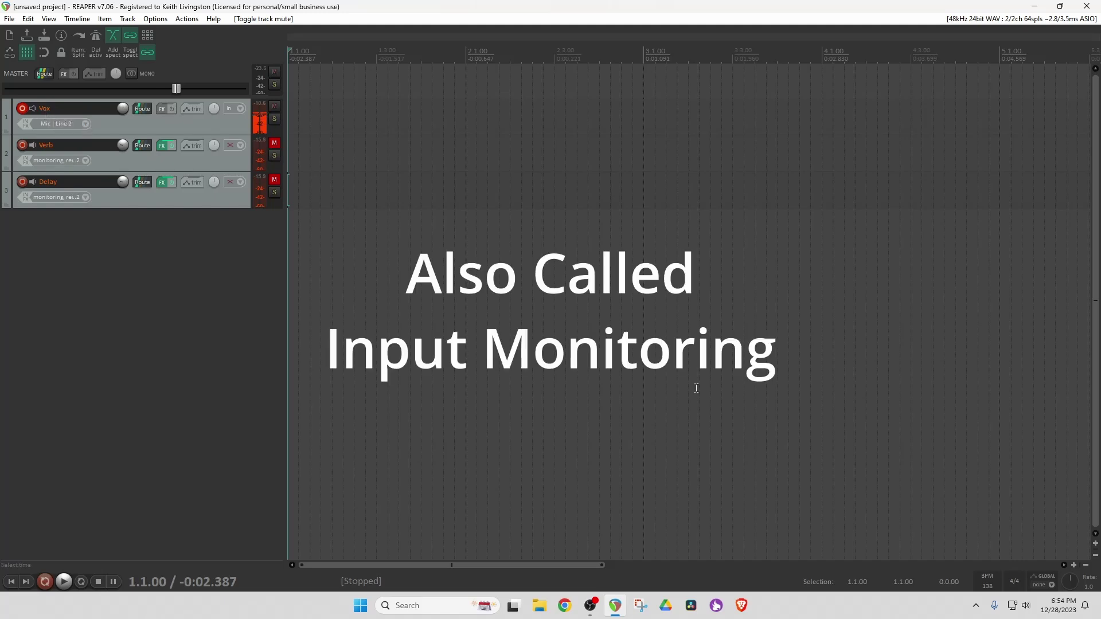
pyautogui.click(975, 608)
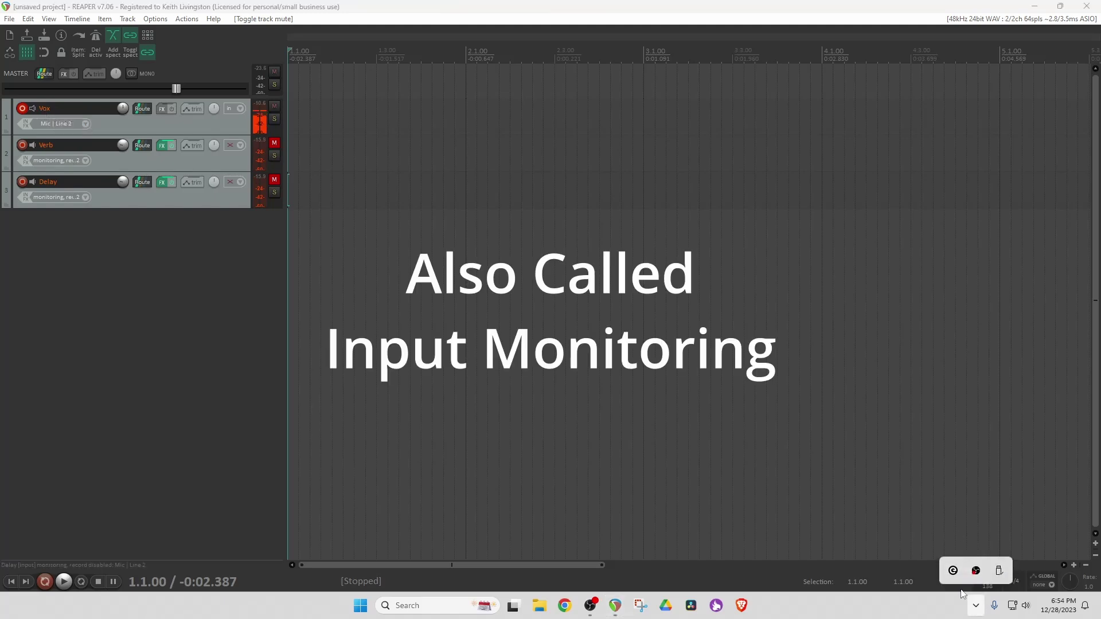
pyautogui.click(953, 571)
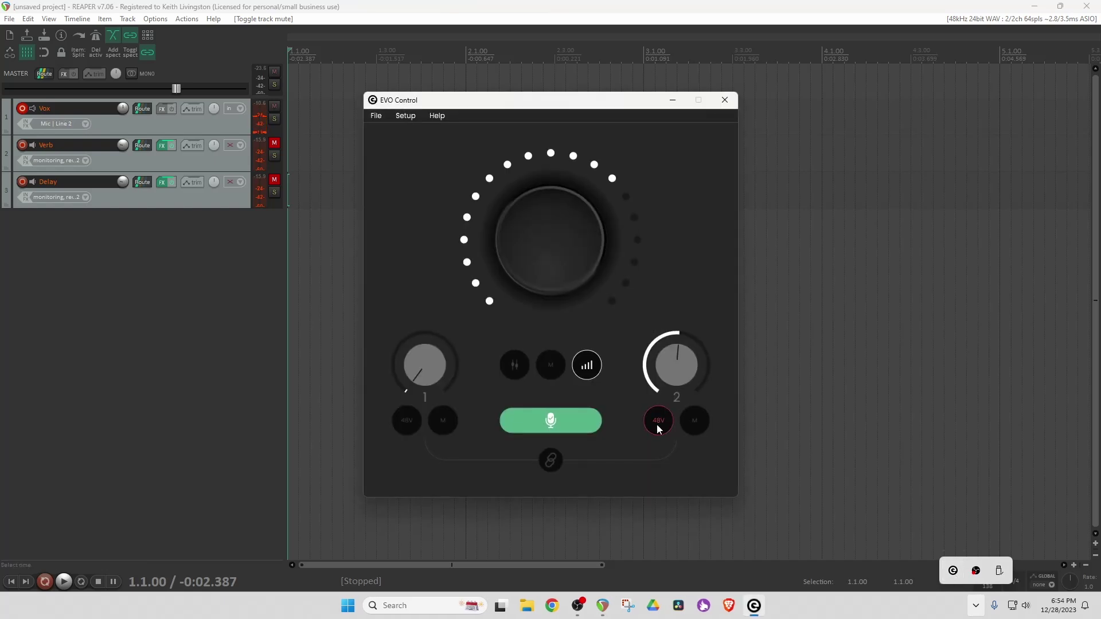
# Step: In the mixer view, set the mic/playback monitor blend, then return to the output meter
pyautogui.click(515, 368)
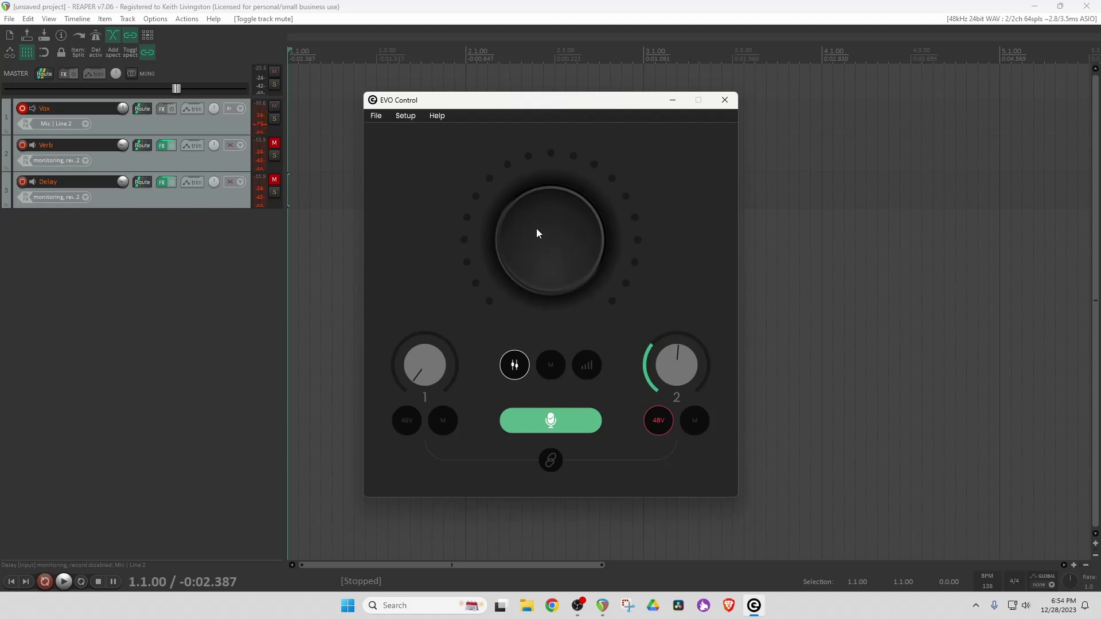
pyautogui.moveTo(525, 211); pyautogui.dragTo(540, 187)
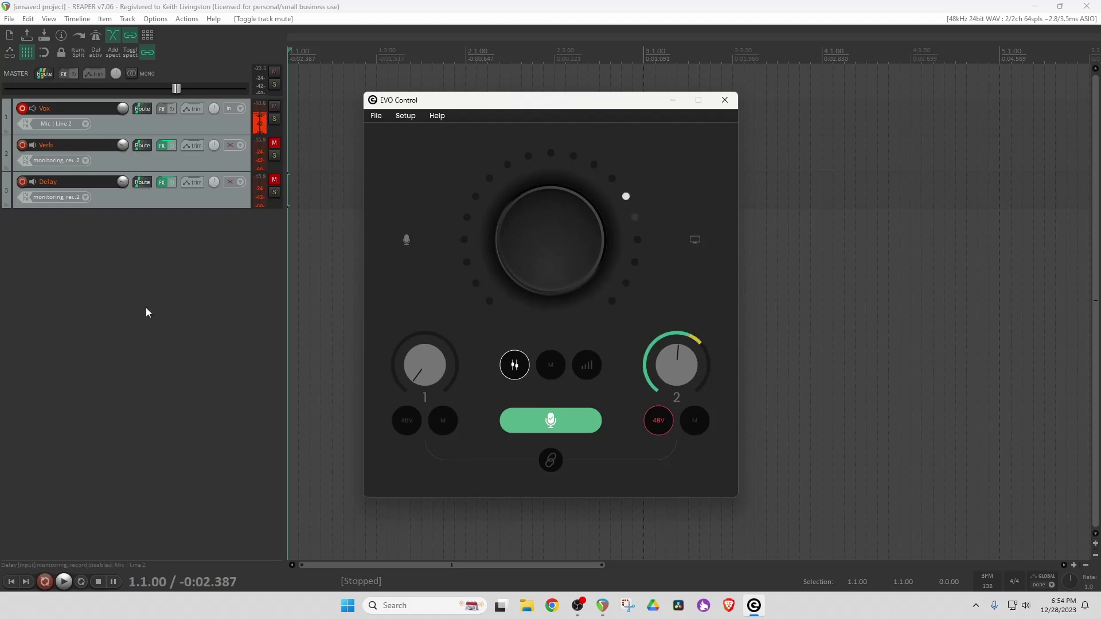
pyautogui.moveTo(481, 267); pyautogui.dragTo(472, 253)
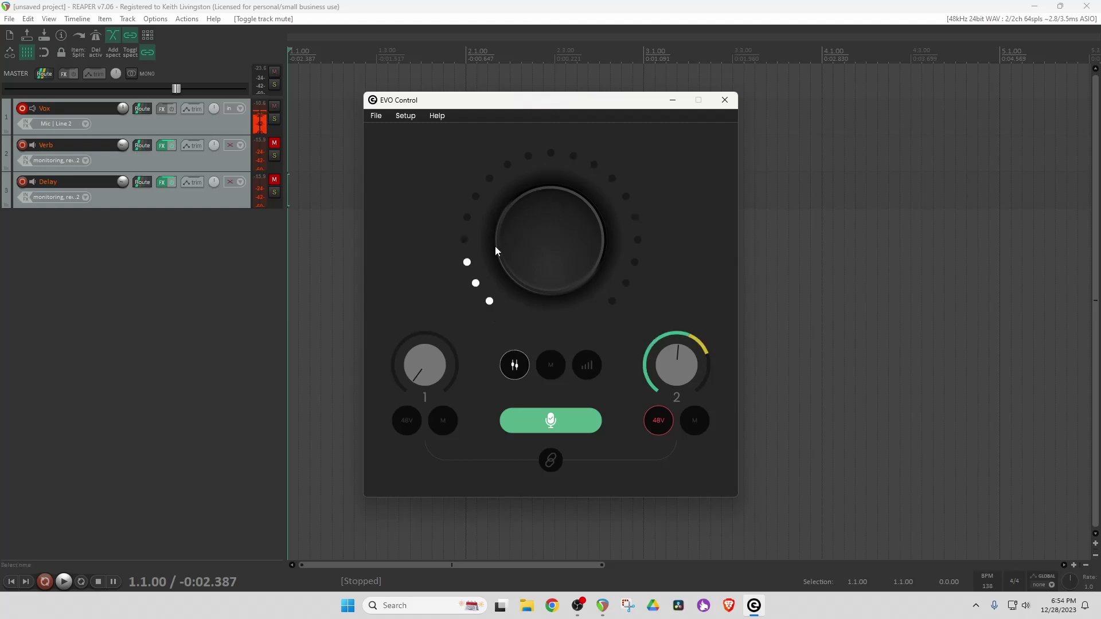
pyautogui.moveTo(522, 208)
pyautogui.moveTo(516, 225); pyautogui.dragTo(513, 232)
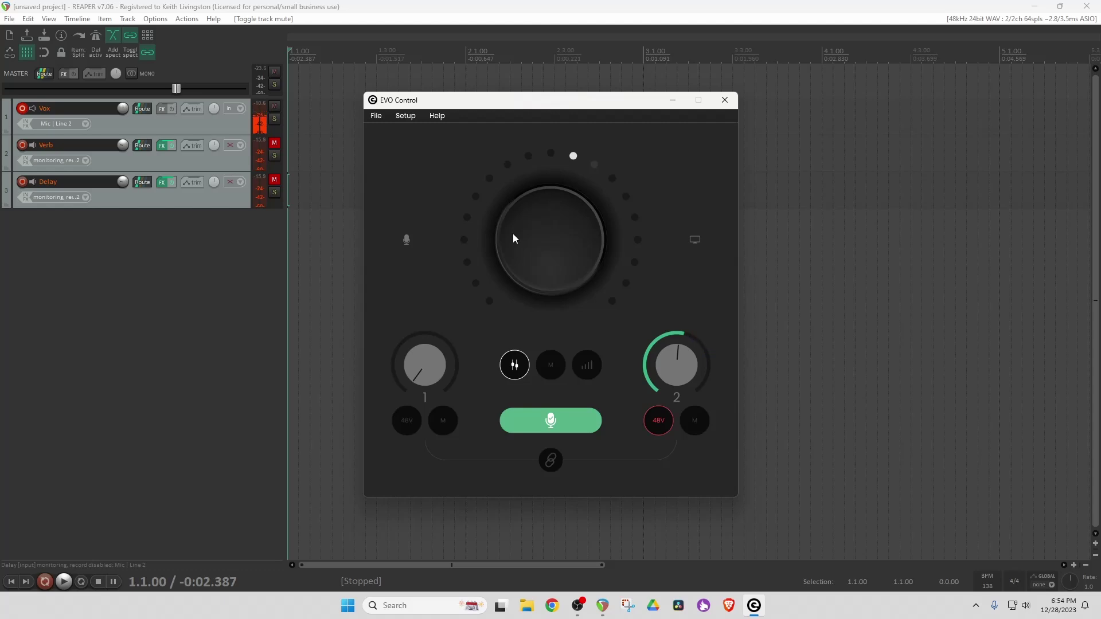
pyautogui.moveTo(512, 233)
pyautogui.mouseDown()
pyautogui.moveTo(513, 242)
pyautogui.moveTo(506, 214)
pyautogui.mouseUp()
pyautogui.click(585, 362)
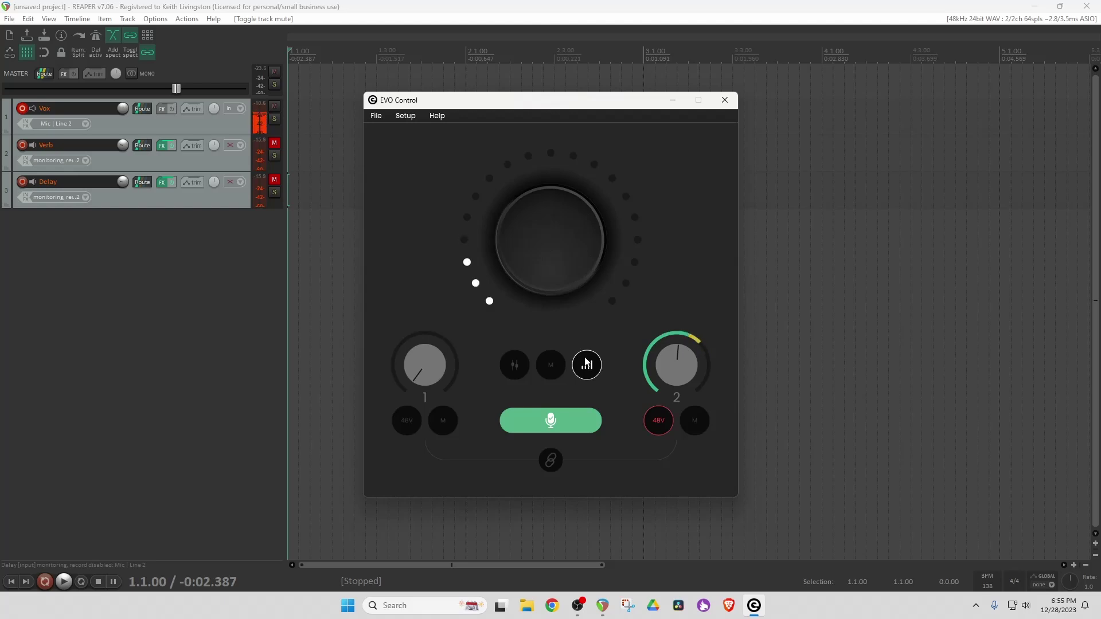
# Step: Close EVO Control, record and save take 01-Vox-231228_1855.wav on Vox, then re-mute Verb and Delay
pyautogui.click(724, 100)
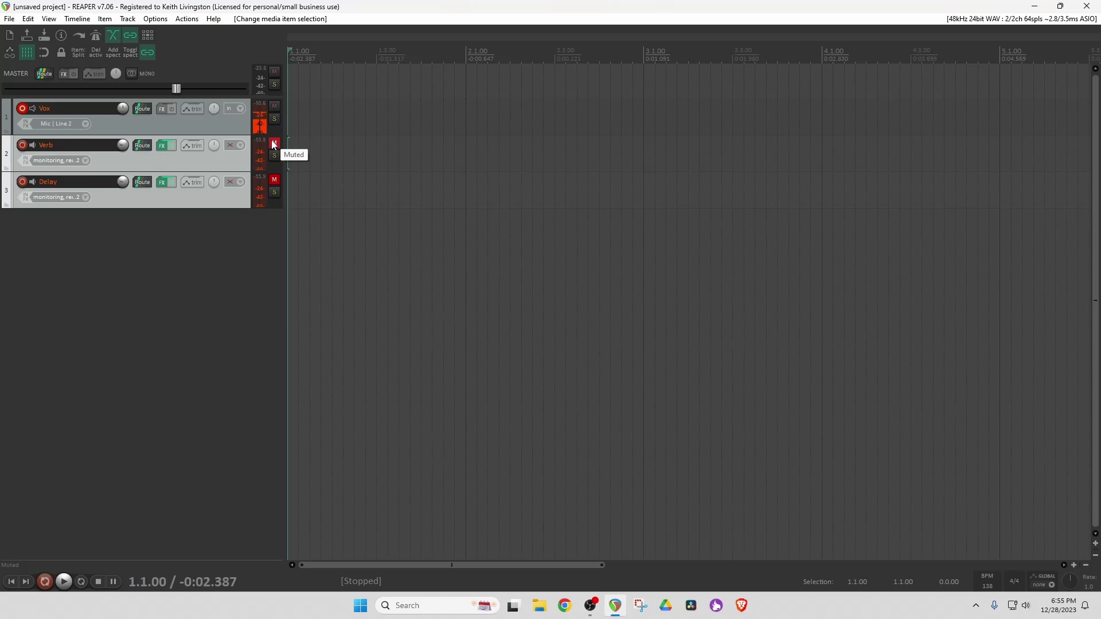
pyautogui.moveTo(273, 143); pyautogui.dragTo(274, 179)
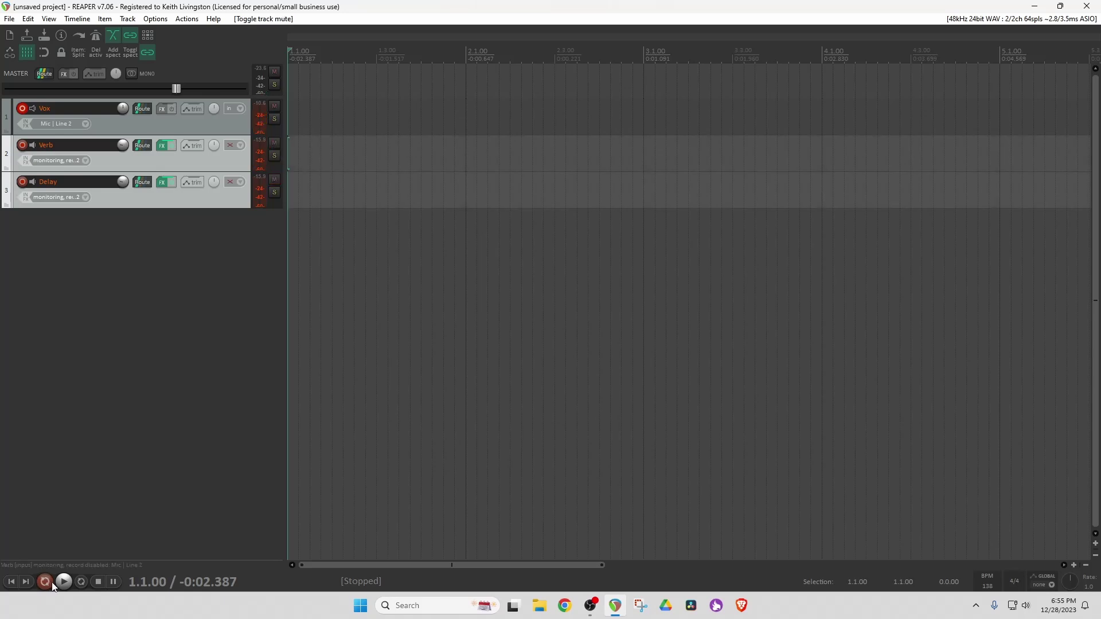
pyautogui.click(51, 582)
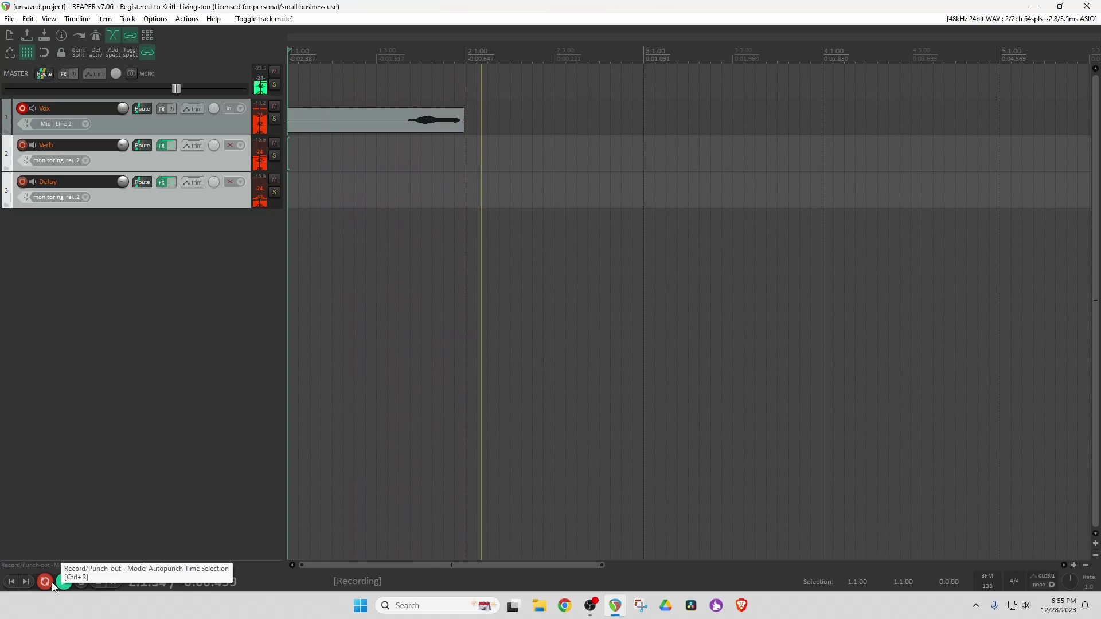
pyautogui.scroll(-2, 477, 225)
pyautogui.scroll(-1, 477, 226)
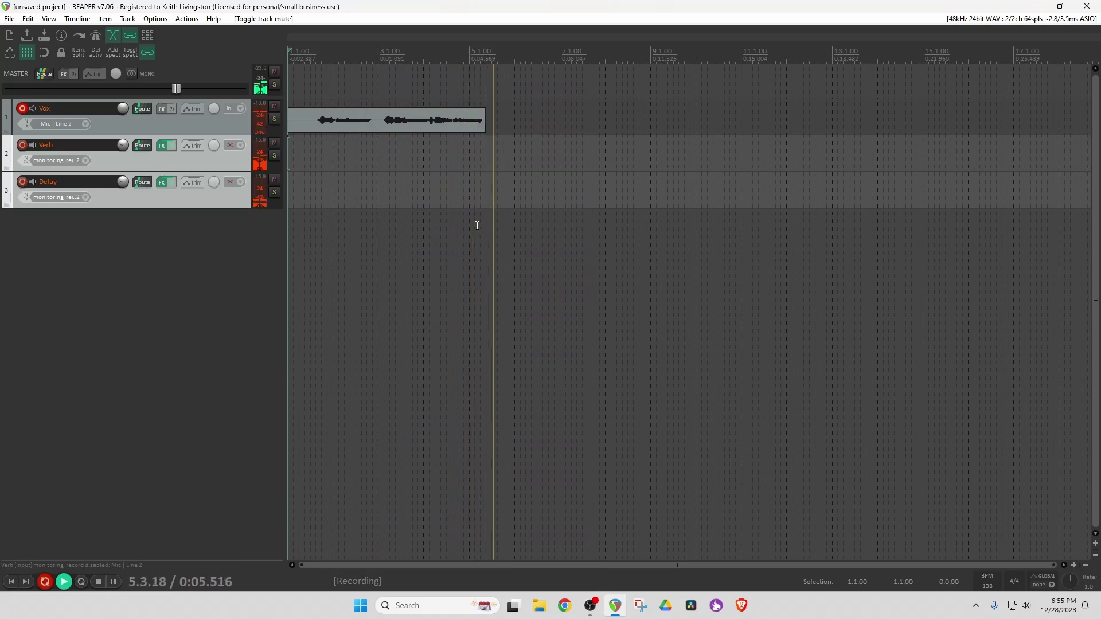
pyautogui.press('space')
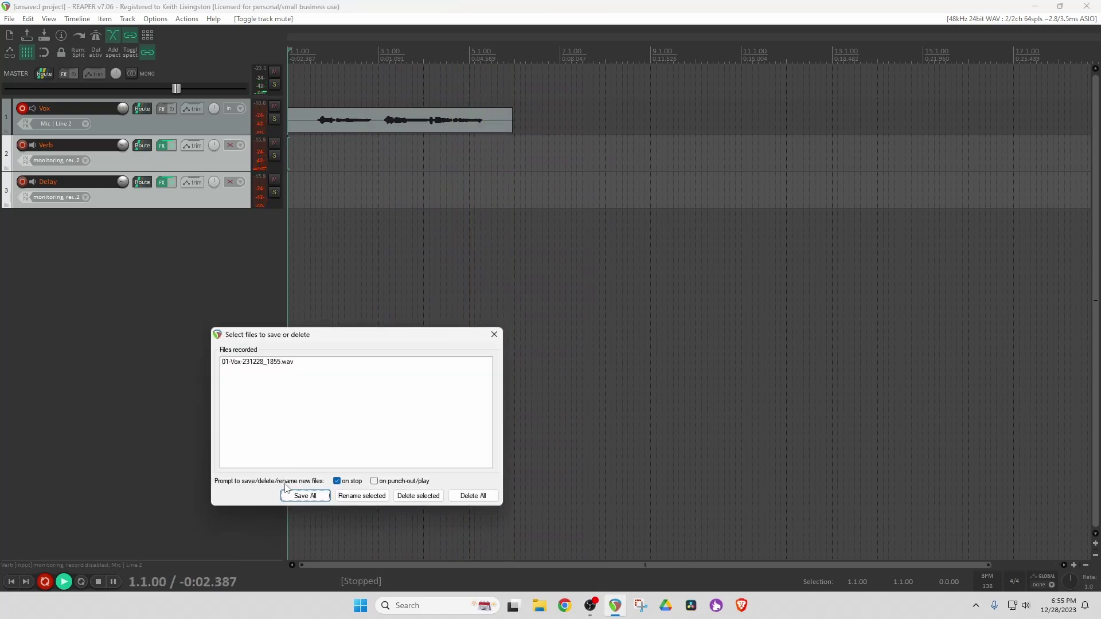
pyautogui.click(294, 495)
pyautogui.moveTo(274, 142); pyautogui.dragTo(275, 179)
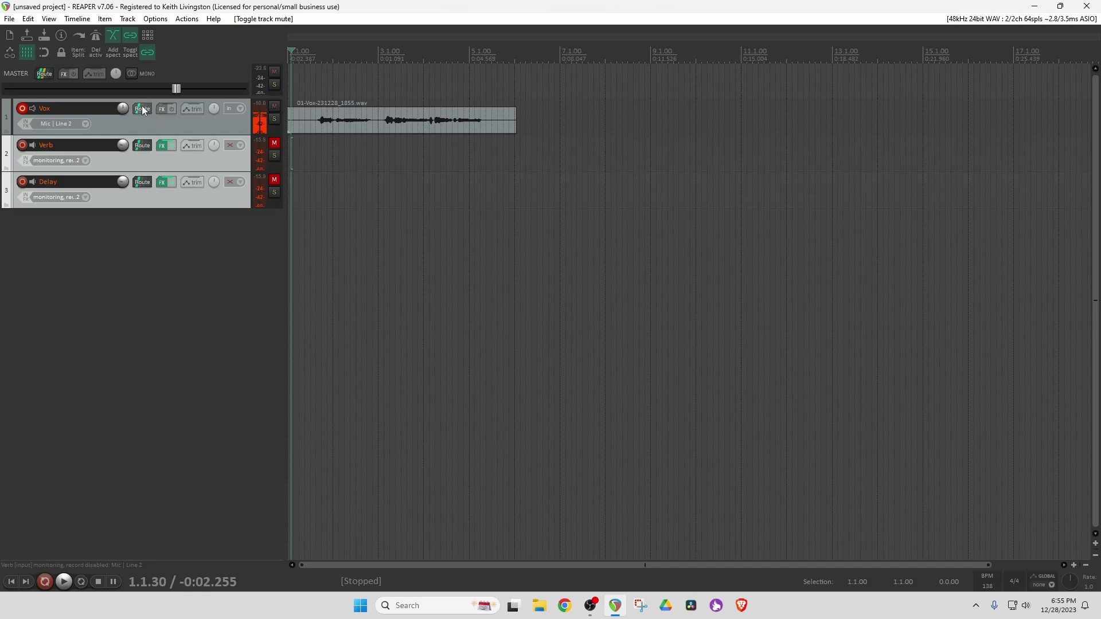
# Step: Create sends from the Vox track to both Verb and Delay
pyautogui.moveTo(145, 110); pyautogui.dragTo(145, 148)
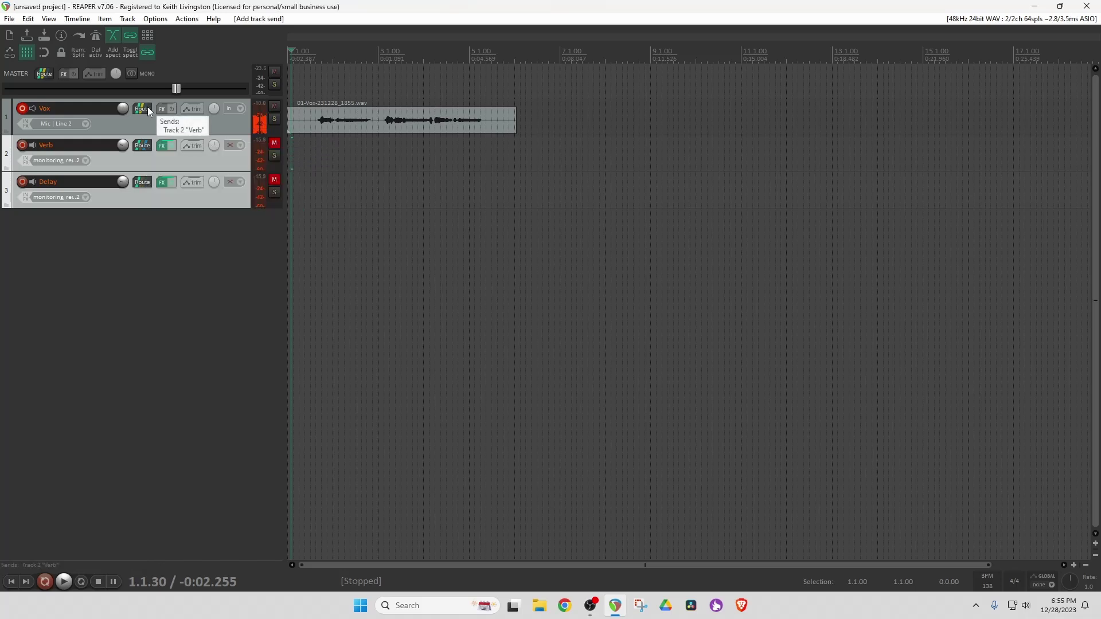
pyautogui.moveTo(146, 107); pyautogui.dragTo(145, 184)
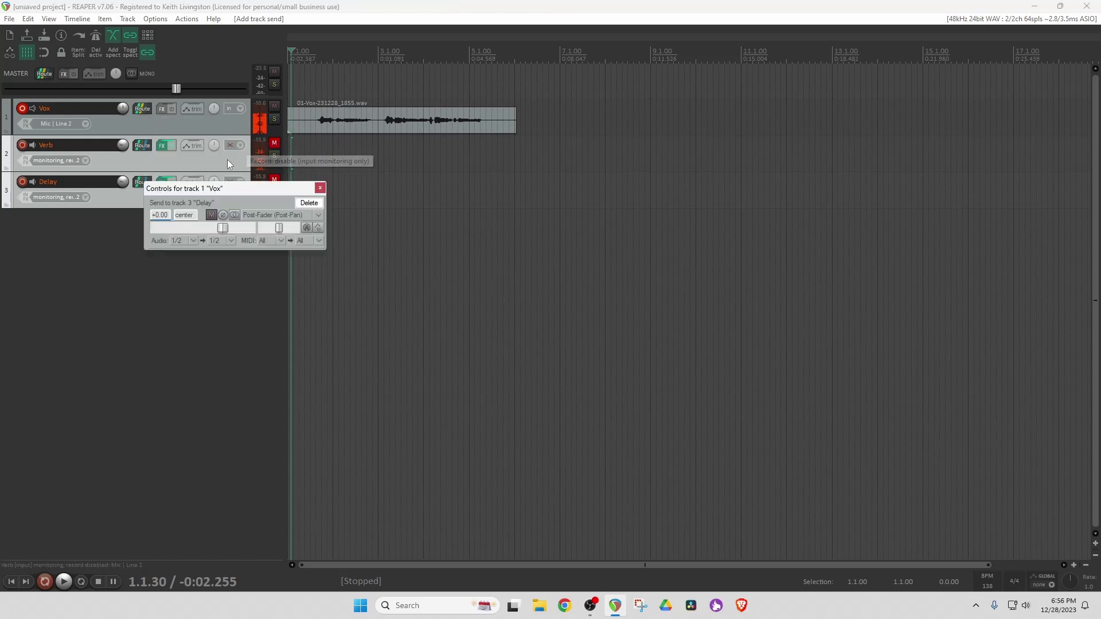
pyautogui.click(227, 159)
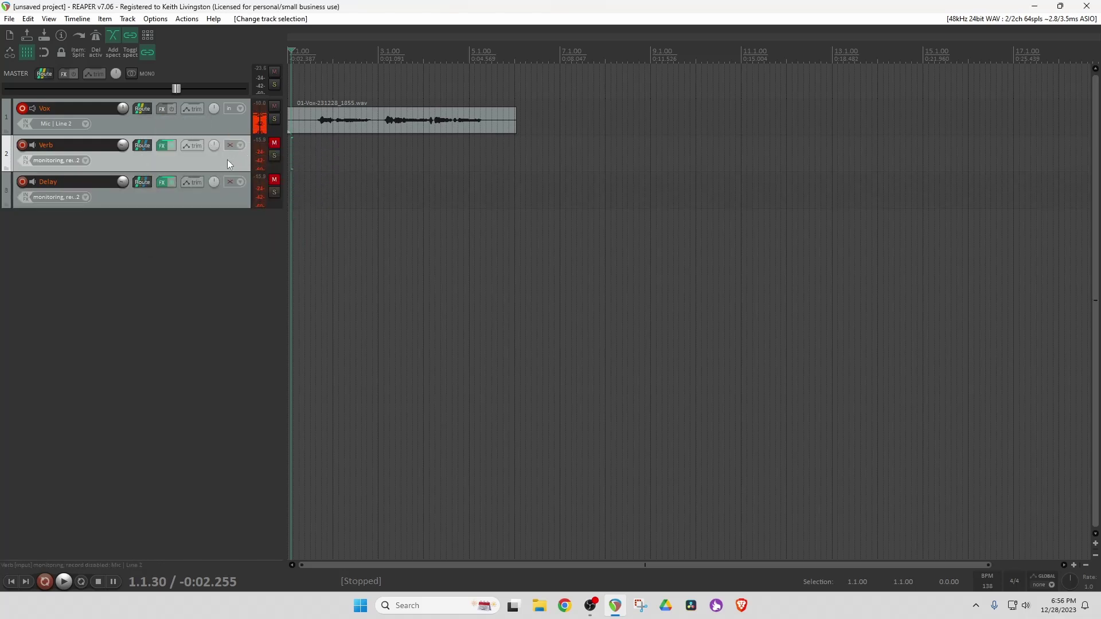
# Step: Unmute Verb and Delay, play back the vocal, re-mute them, and select all three tracks
pyautogui.click(273, 144)
pyautogui.click(273, 144)
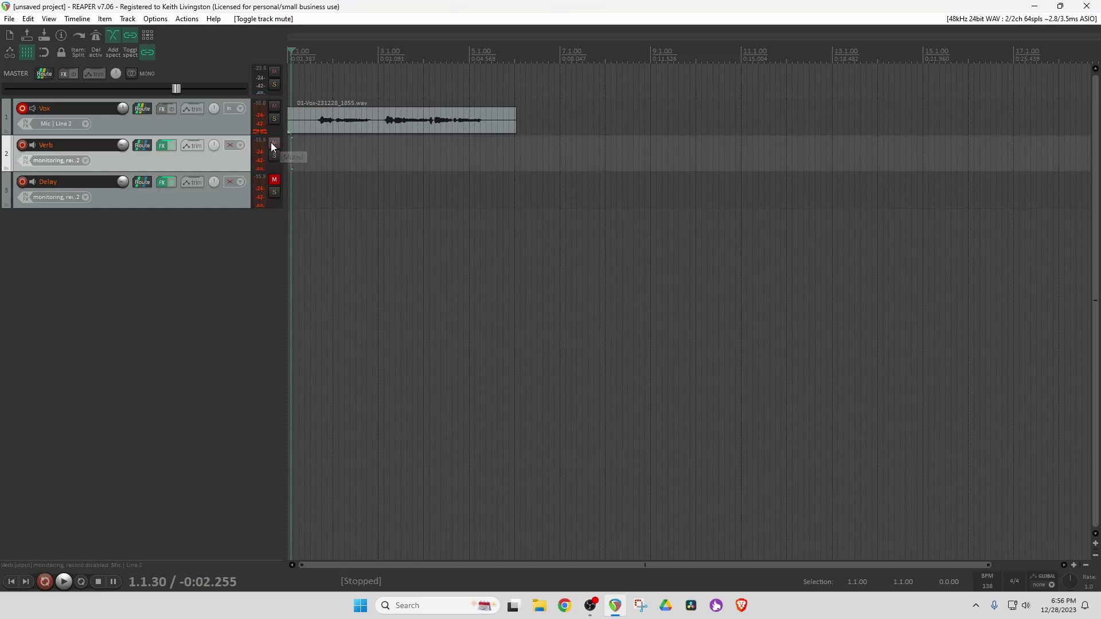
pyautogui.click(274, 181)
pyautogui.press('space')
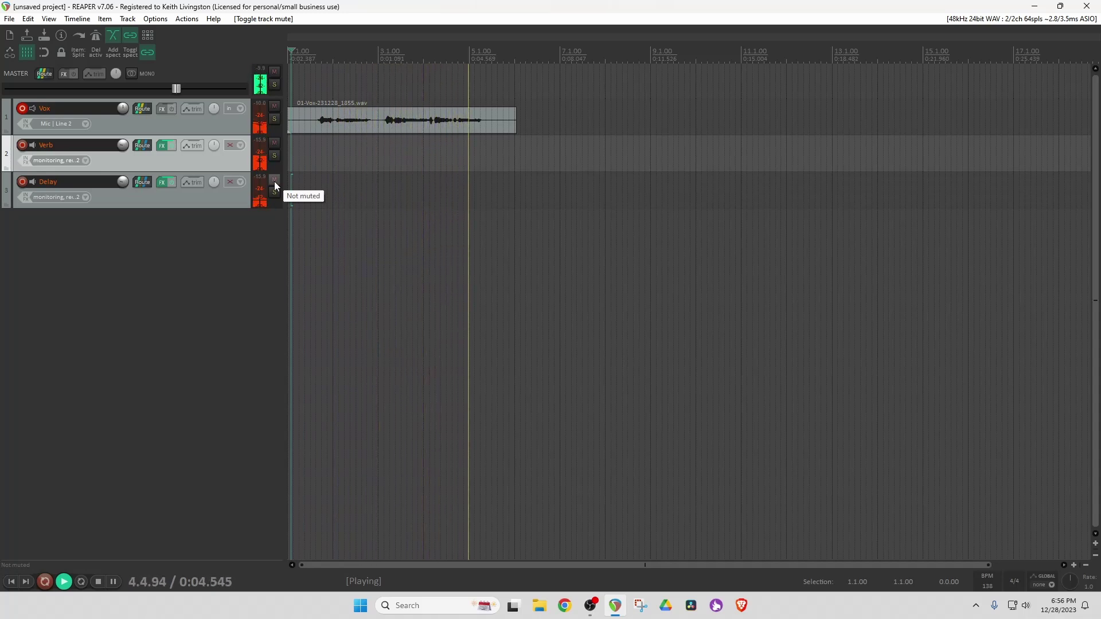
pyautogui.press('space')
pyautogui.click(274, 181)
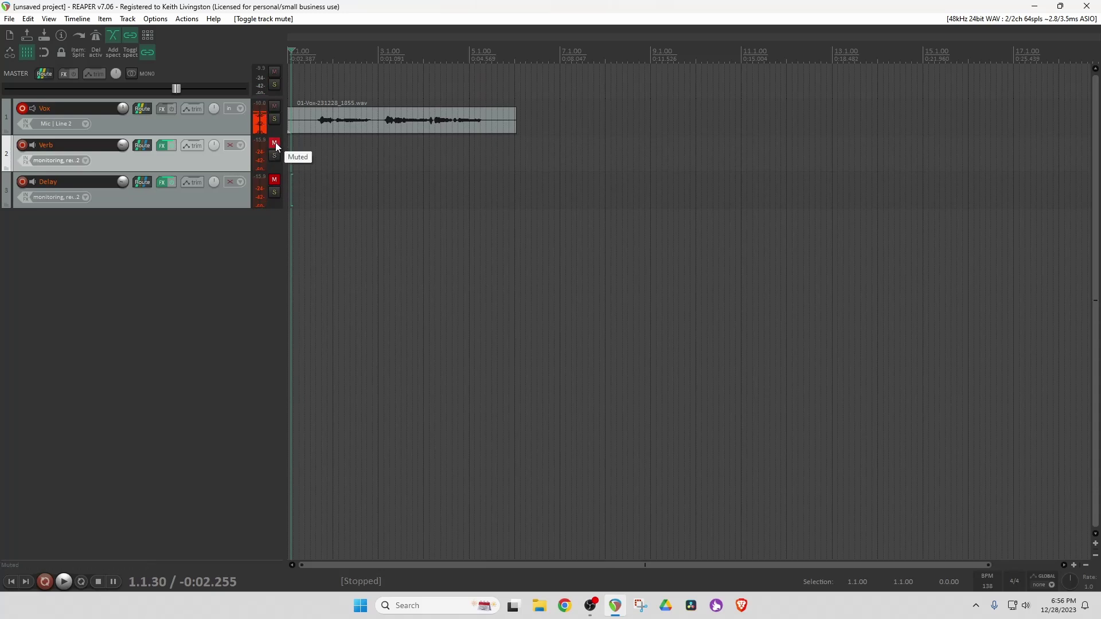
pyautogui.click(204, 122)
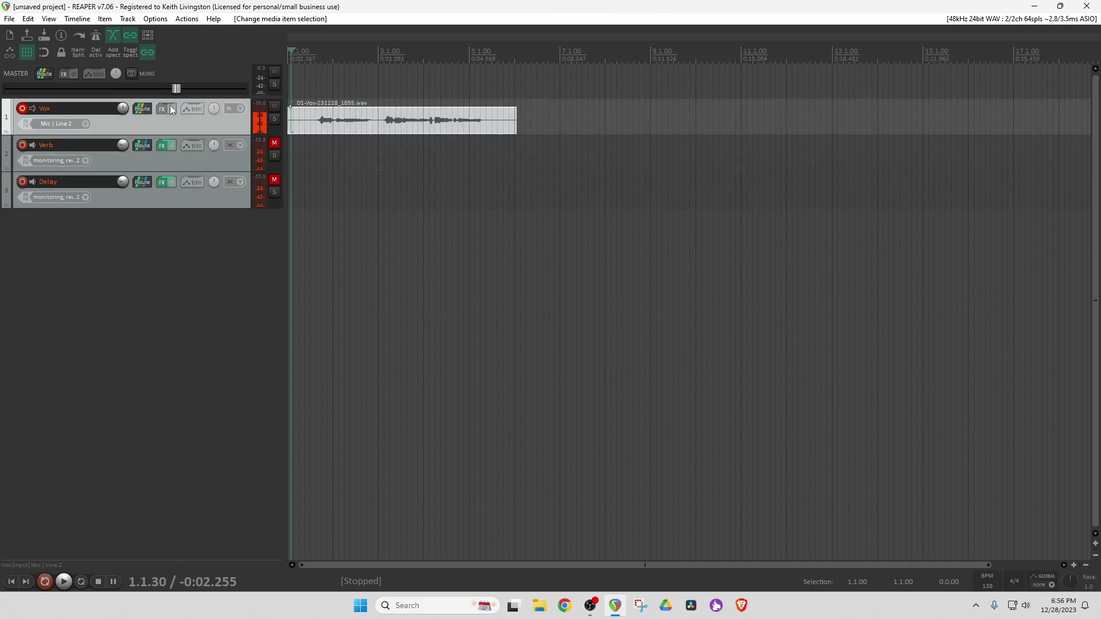
pyautogui.keyDown('shift'); pyautogui.click(180, 202); pyautogui.keyUp('shift')
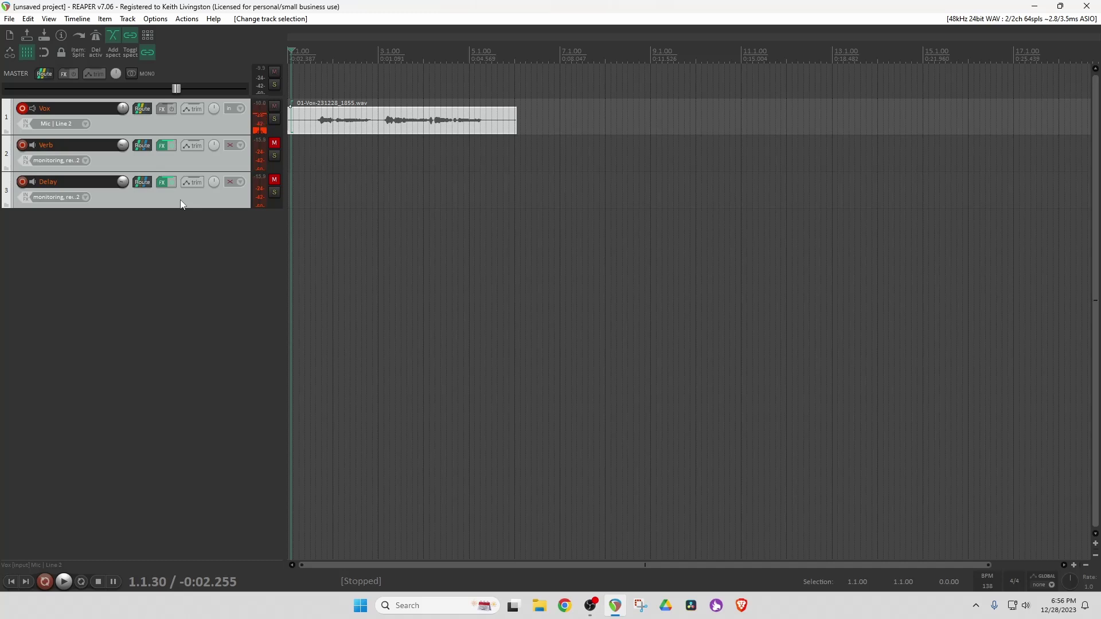
# Step: Open and dismiss the track context menu, then toggle the Verb track's mute
pyautogui.rightClick(180, 199)
pyautogui.moveTo(298, 224)
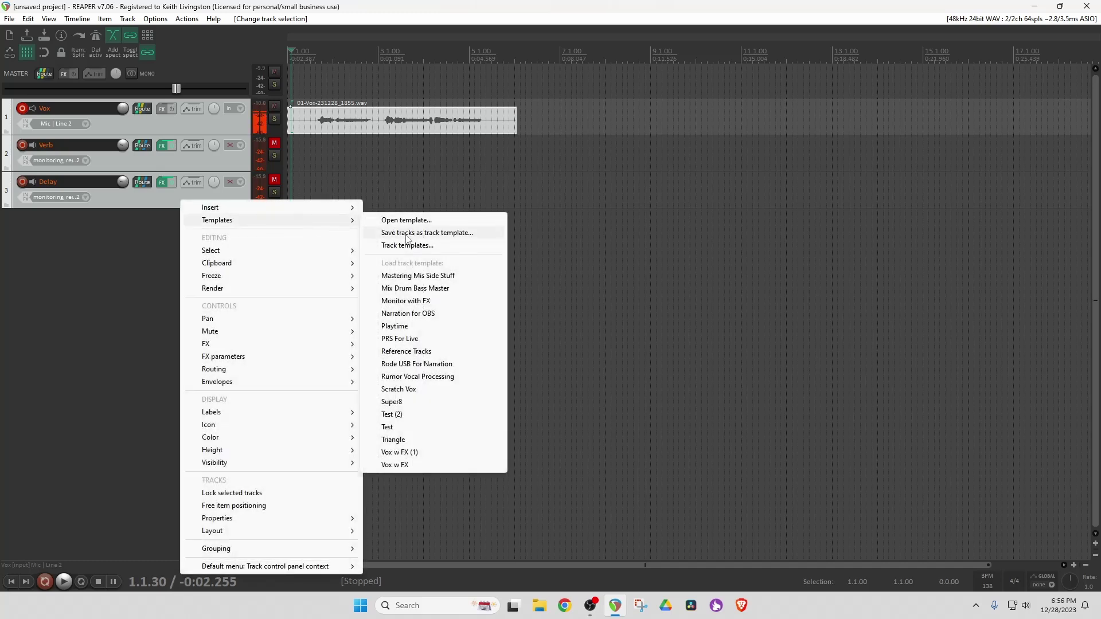
pyautogui.click(137, 199)
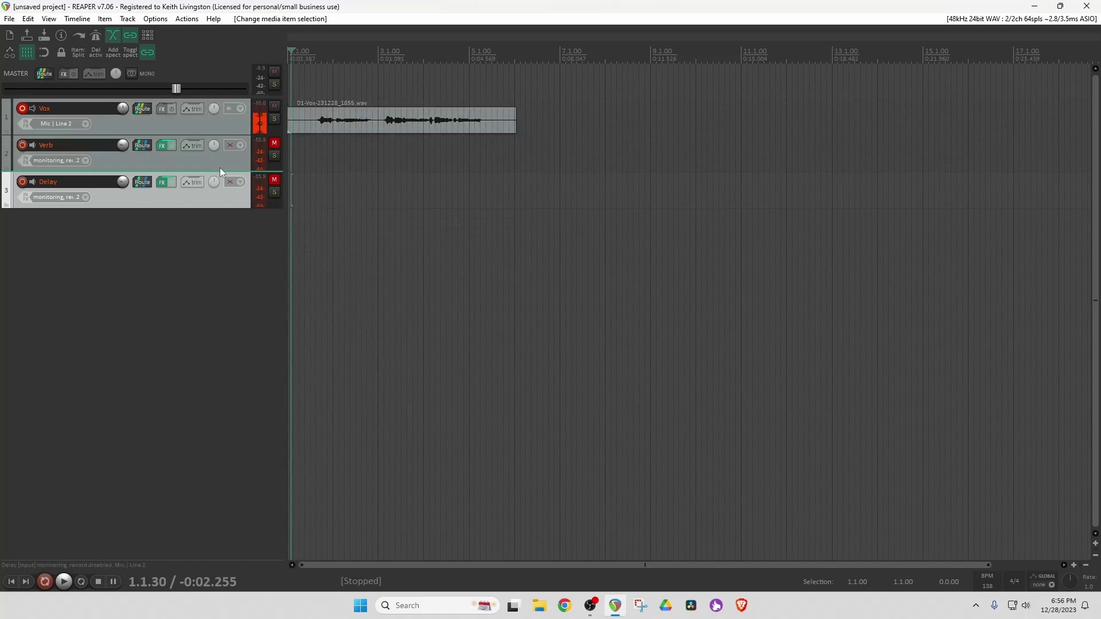
pyautogui.click(274, 143)
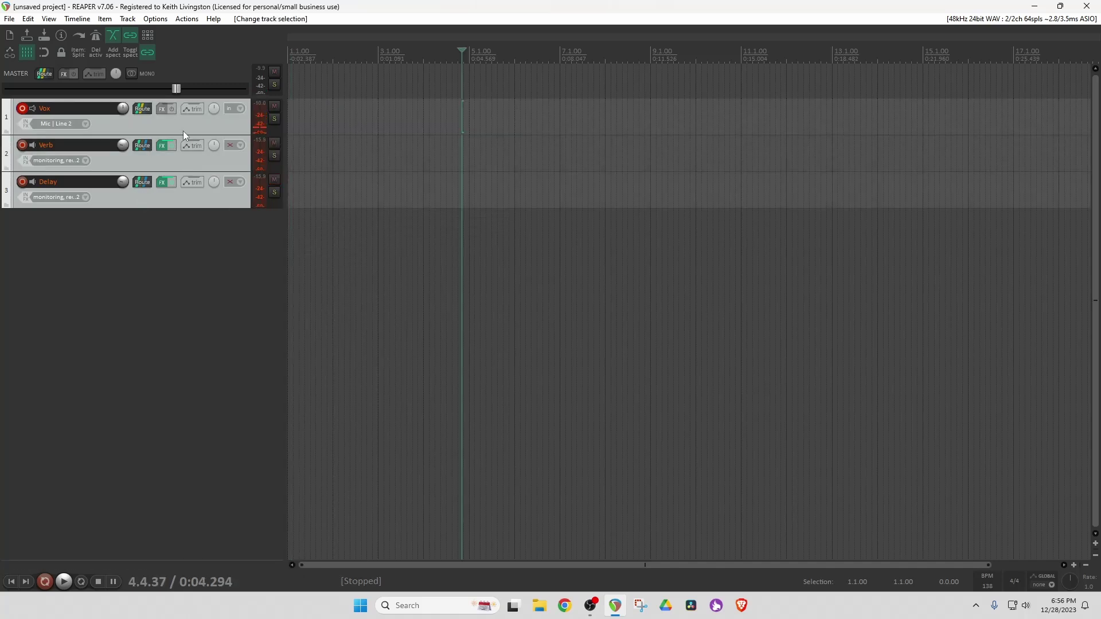
# Step: Save the selected tracks as track template Vocal w FX and delete them from the project
pyautogui.rightClick(183, 130)
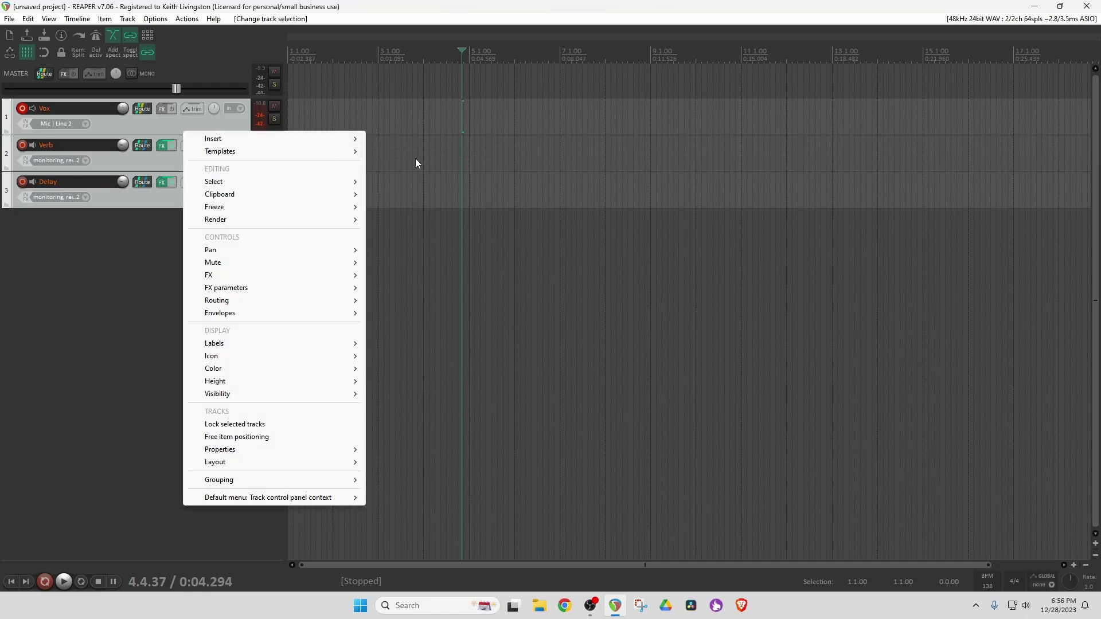
pyautogui.moveTo(341, 153)
pyautogui.click(400, 163)
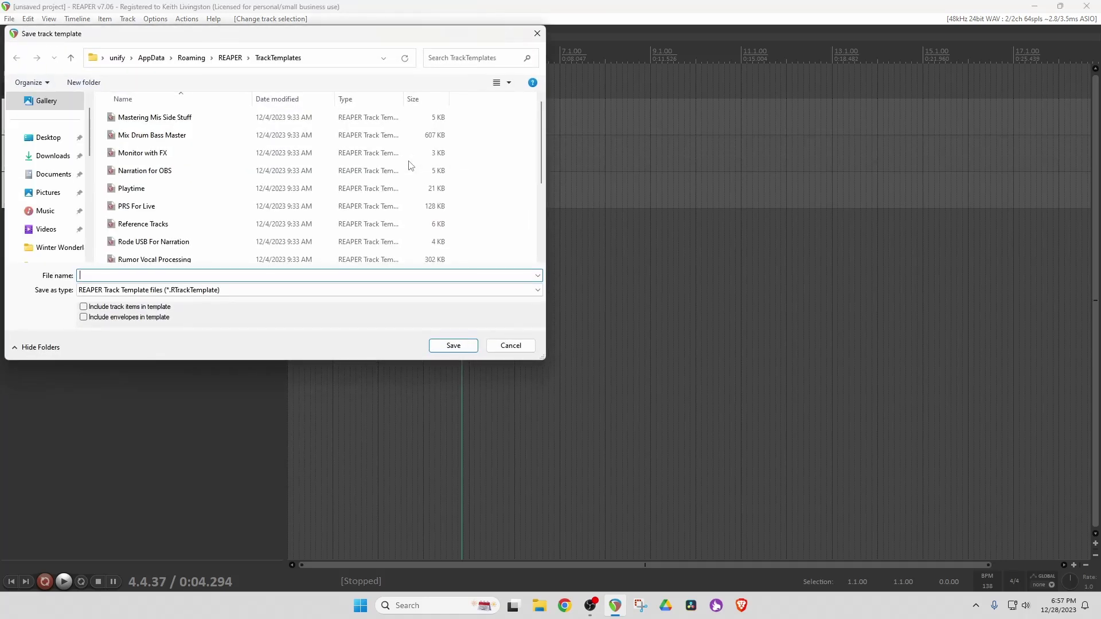
pyautogui.write('Vocal w FX')
pyautogui.click(453, 346)
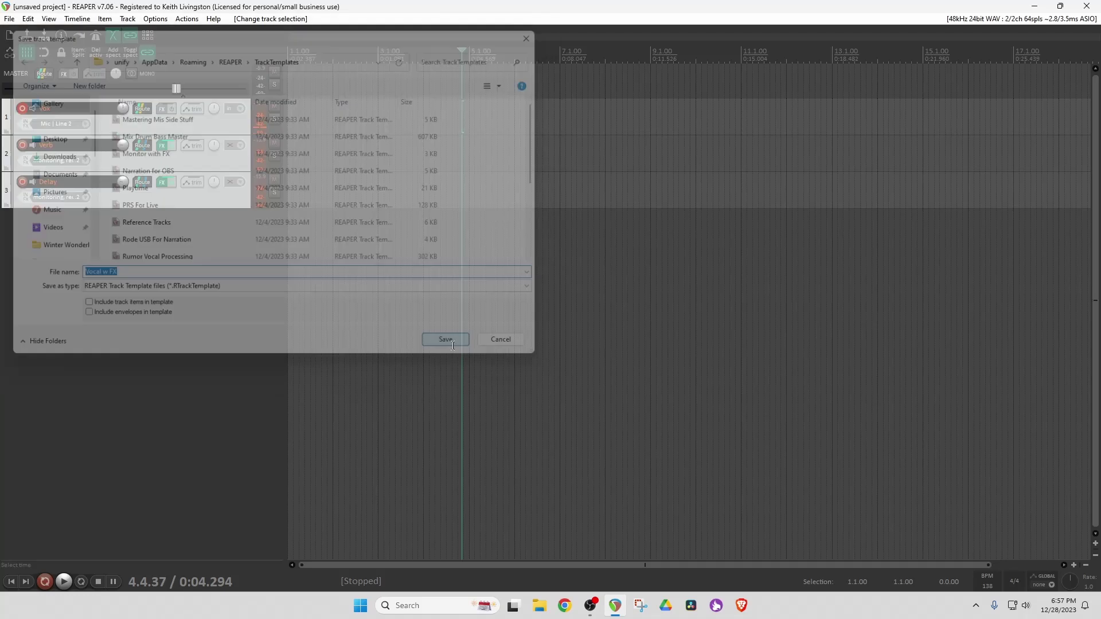
pyautogui.press('Delete')
pyautogui.click(526, 336)
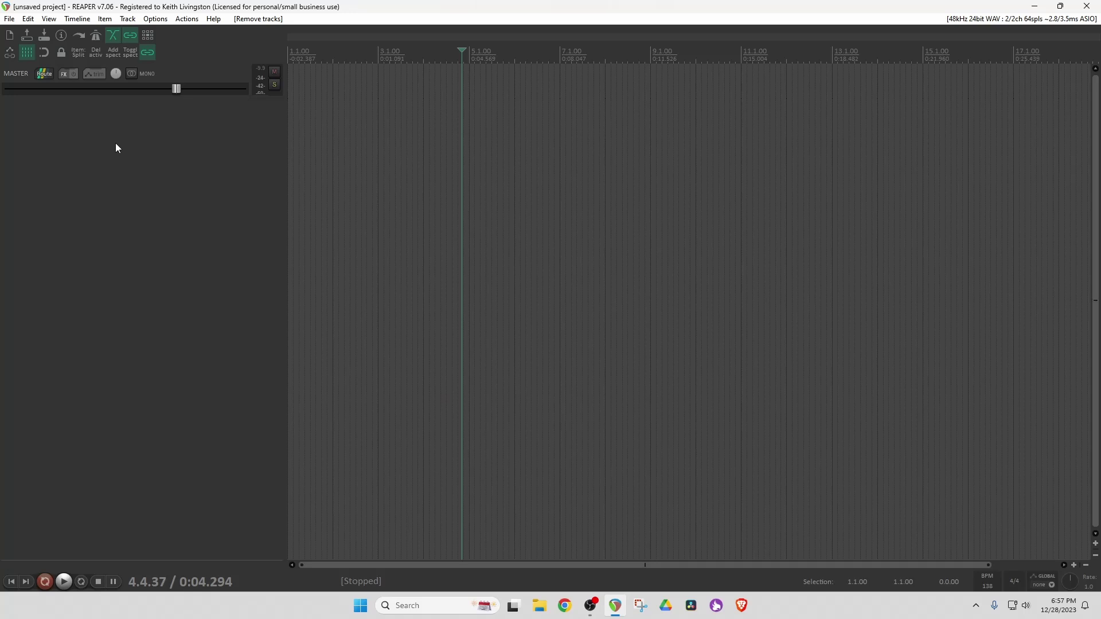
# Step: Import the 'Vocal w FX' track template to restore the Vox, Verb and Delay tracks
pyautogui.rightClick(93, 134)
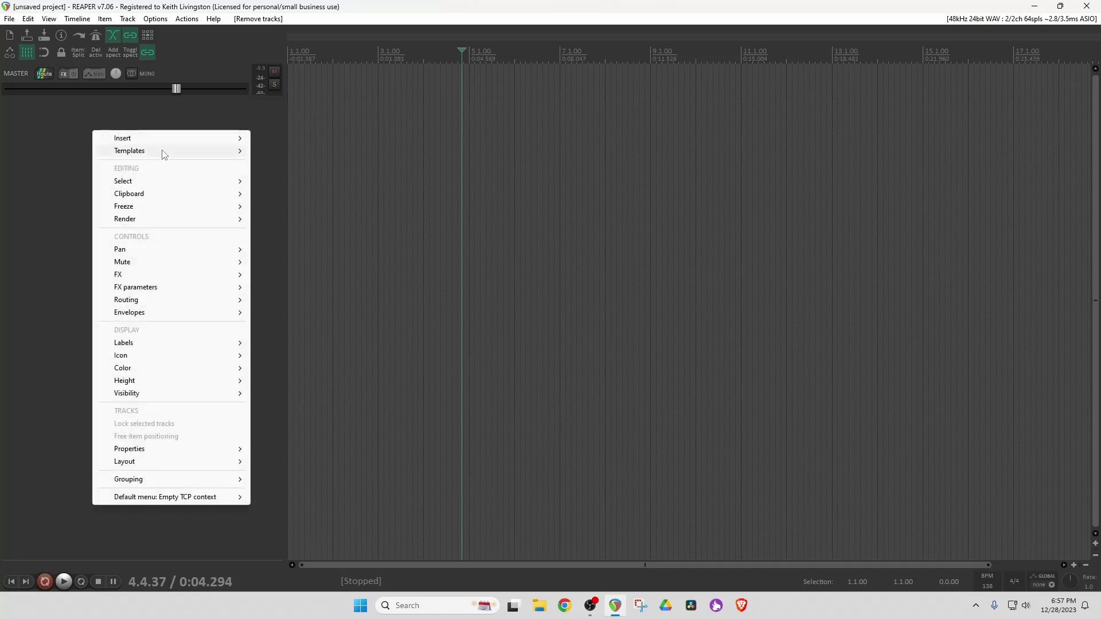
pyautogui.moveTo(164, 151)
pyautogui.click(279, 153)
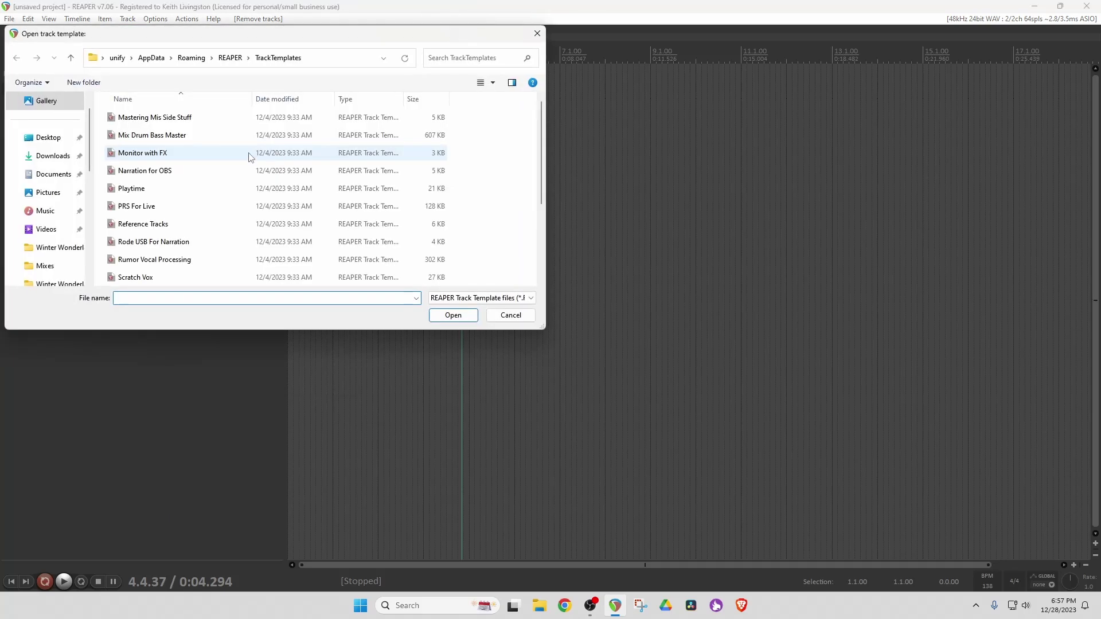
pyautogui.scroll(-3, 249, 164)
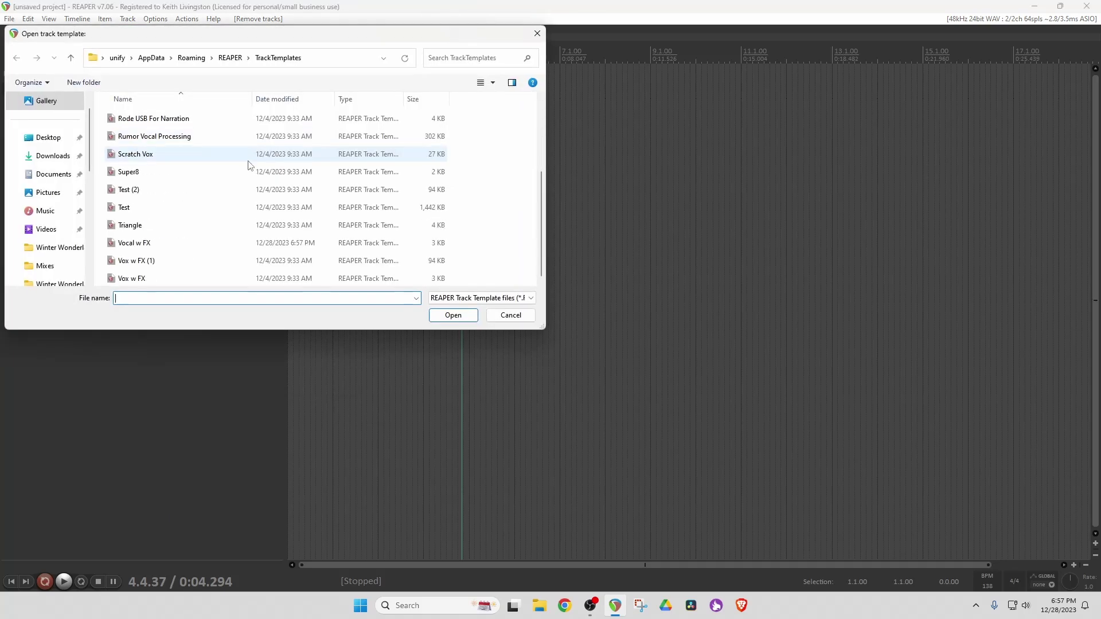
pyautogui.doubleClick(133, 243)
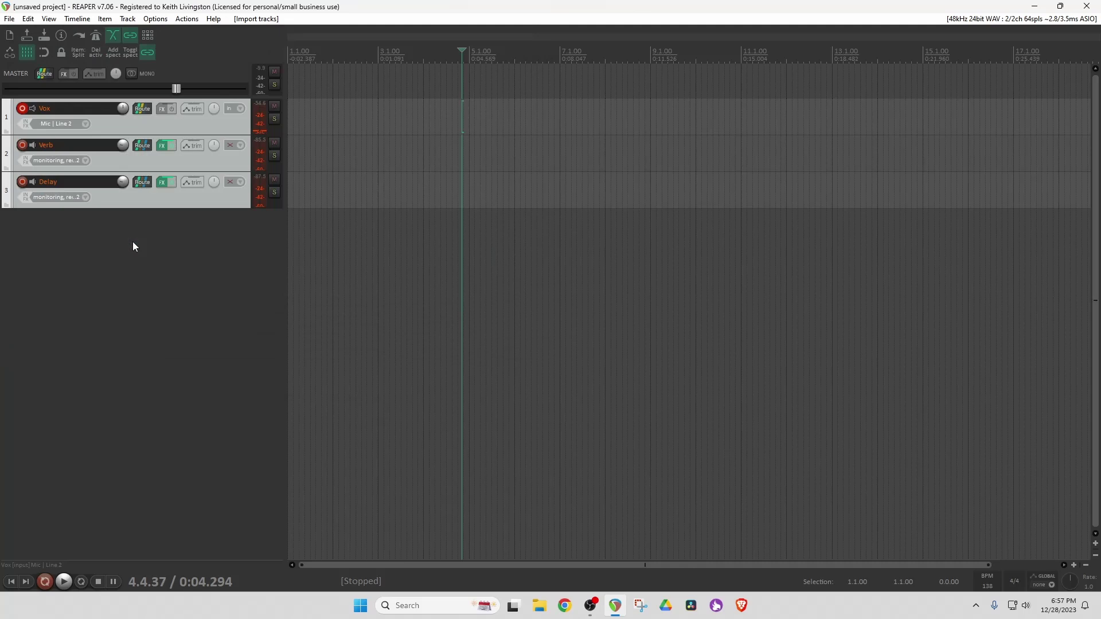